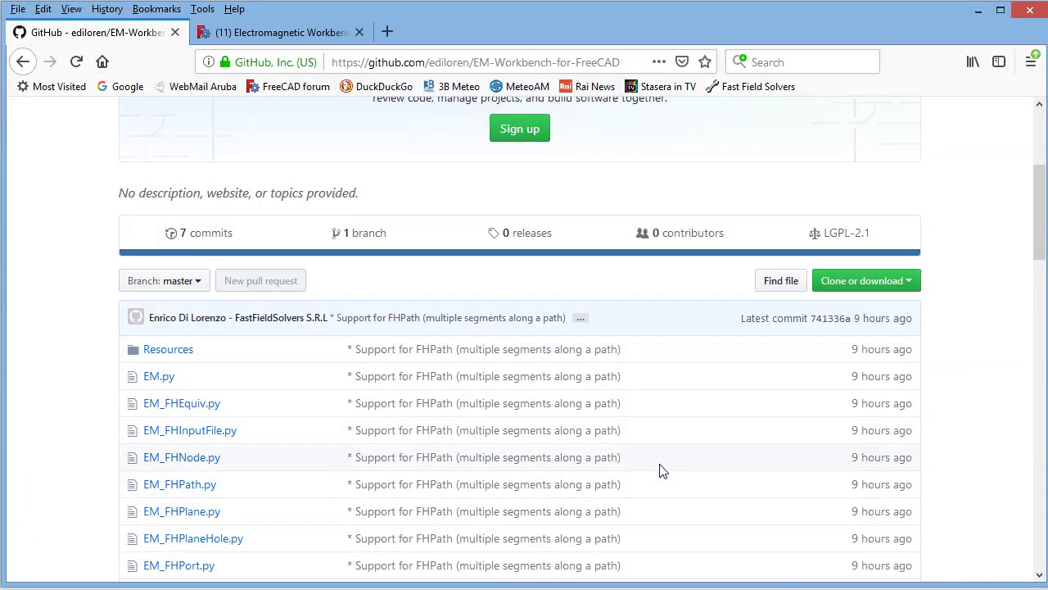
Step: Highlight the 'Latest commit 741336a' id on the EM-Workbench-for-FreeCAD GitHub page
drag(743, 320, 860, 318)
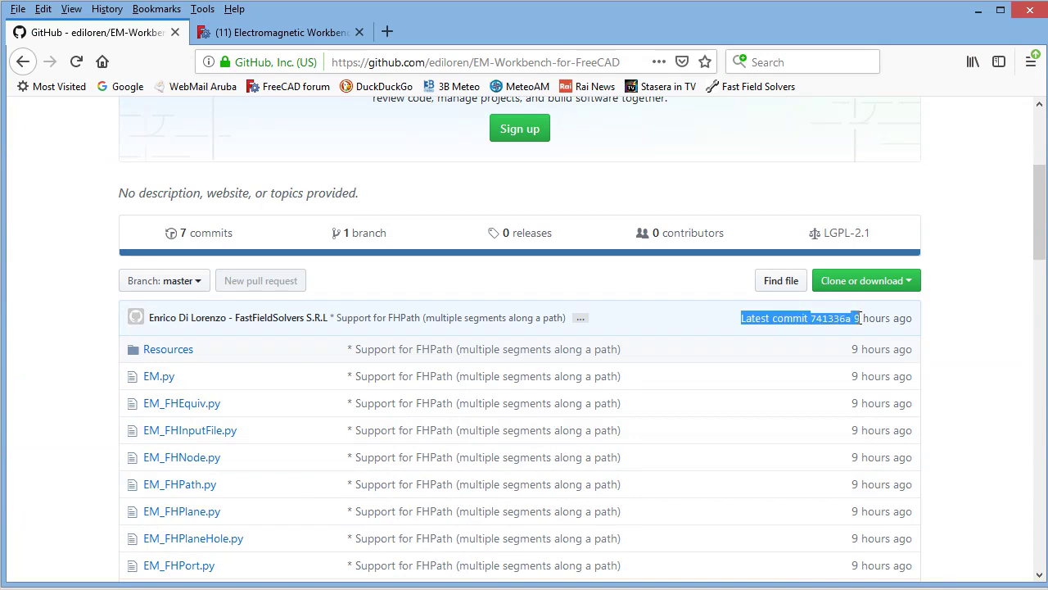
Step: Bring FreeCAD forward and switch to the Part workbench
click(979, 12)
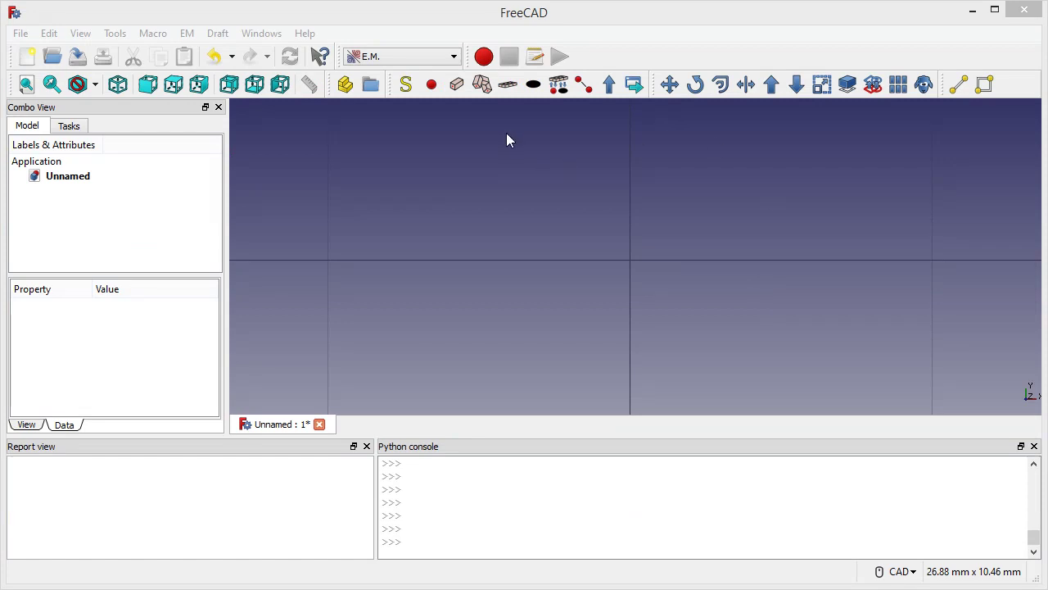
click(451, 58)
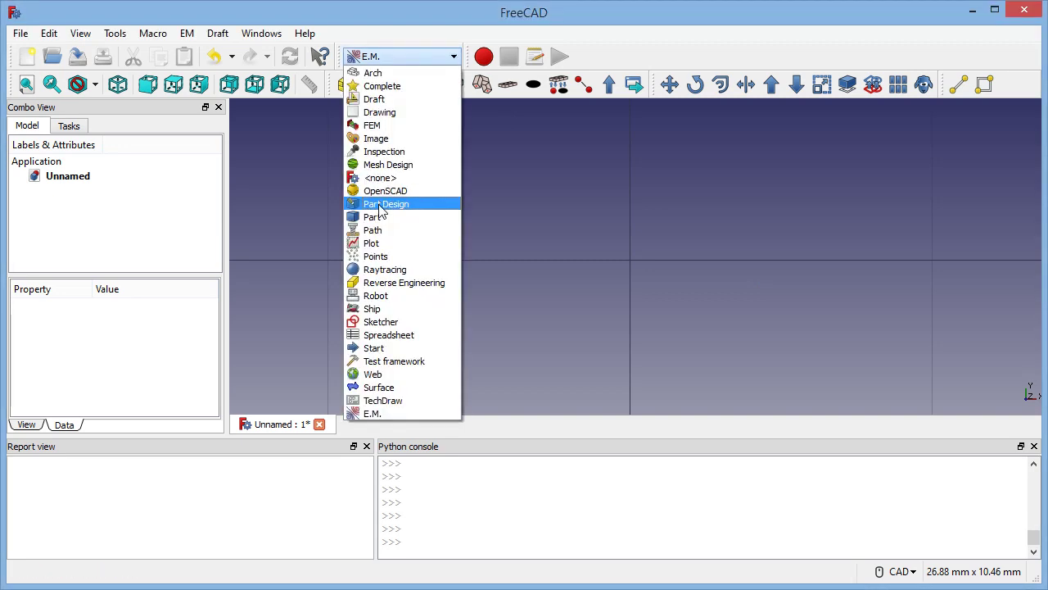
click(373, 217)
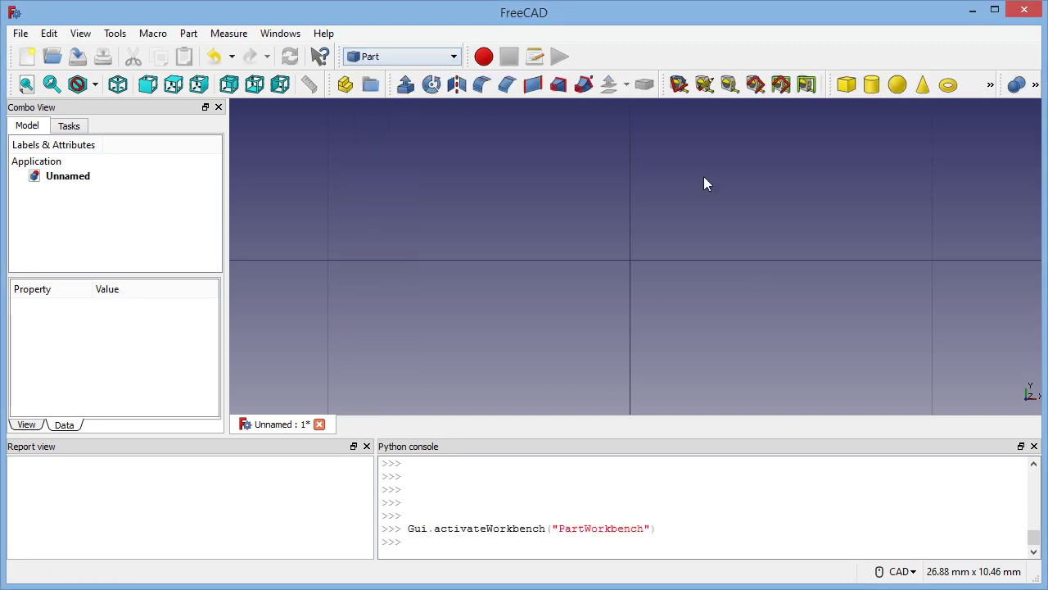
Step: Create a Spiral primitive with 4 rotations, 1 mm growth and 1 mm radius, zoomed into view
click(990, 85)
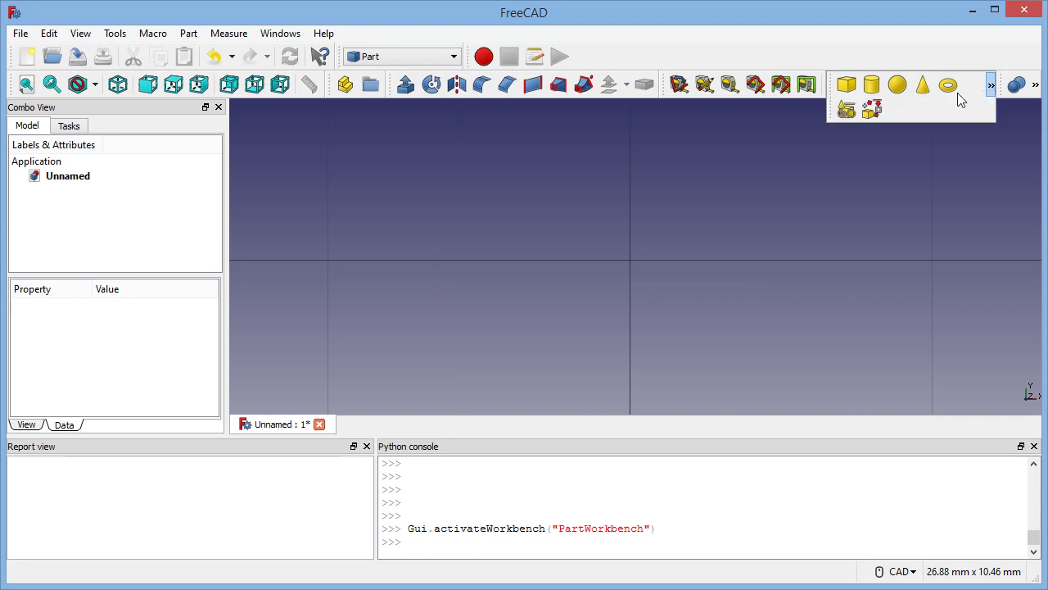
click(847, 112)
click(129, 224)
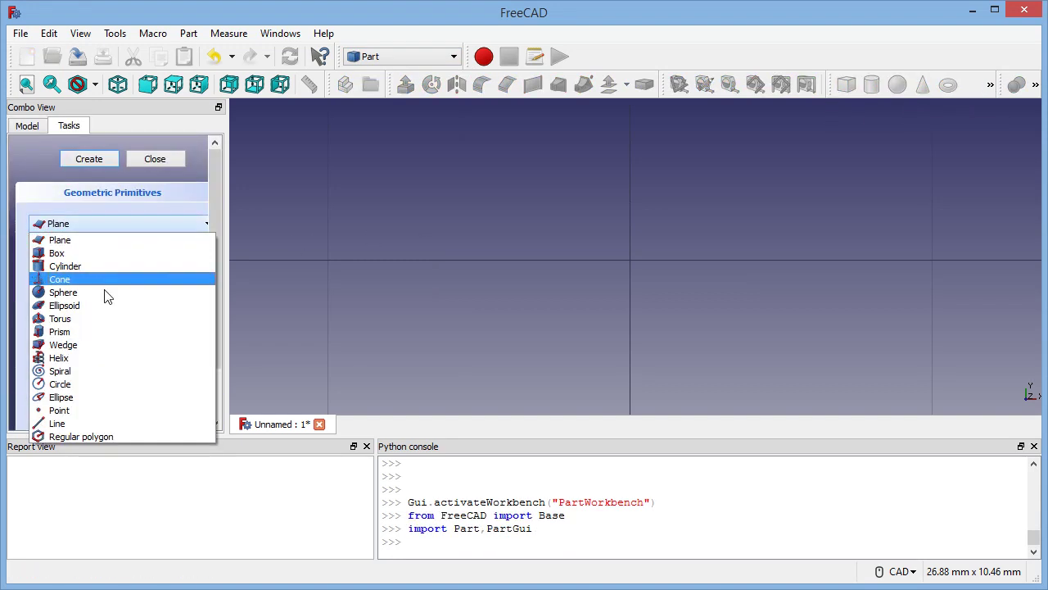
click(88, 372)
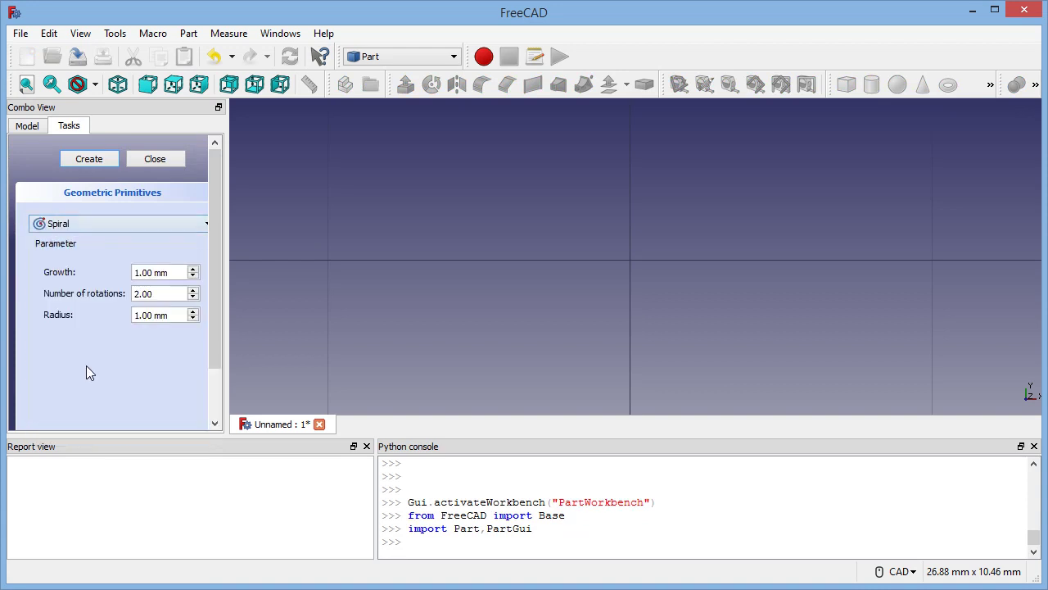
drag(142, 294, 133, 294)
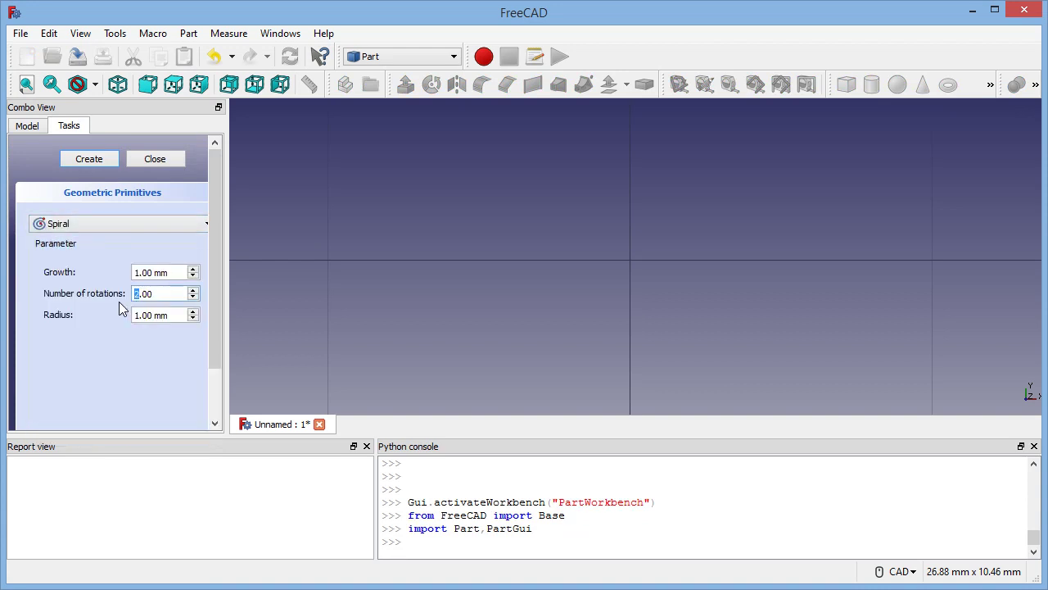
text(4)
click(88, 159)
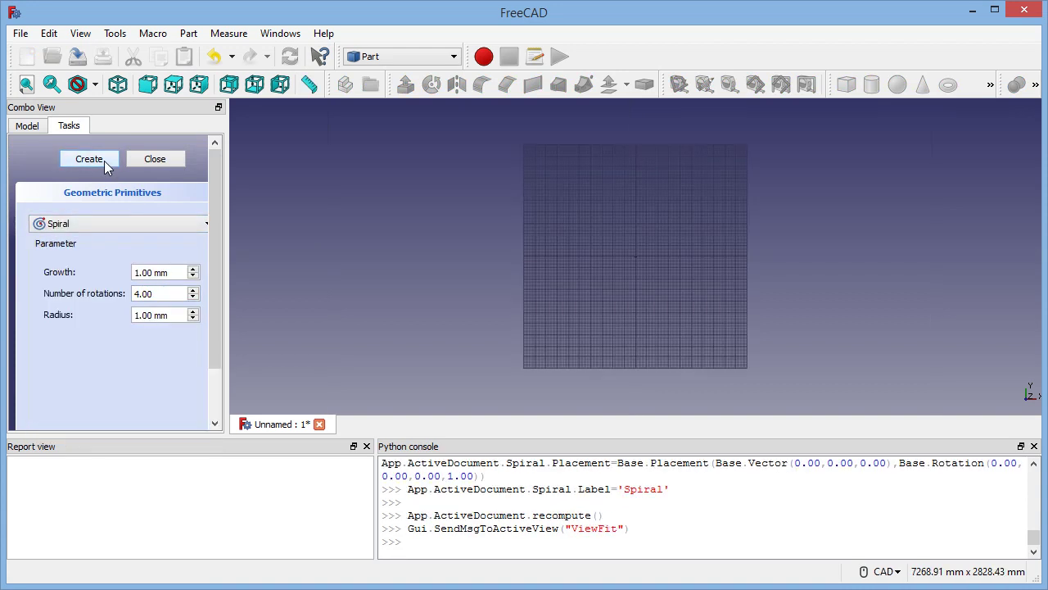
scroll(695, 280, up, 5)
scroll(695, 281, up, 4)
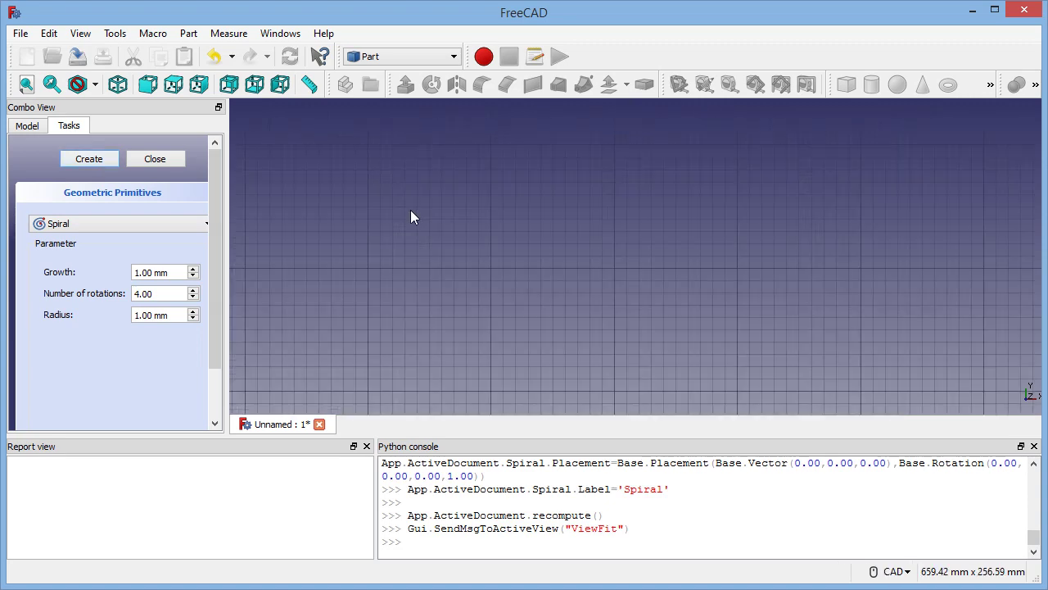
middle_drag(412, 216, 737, 337)
scroll(482, 254, up, 4)
middle_drag(482, 254, 773, 412)
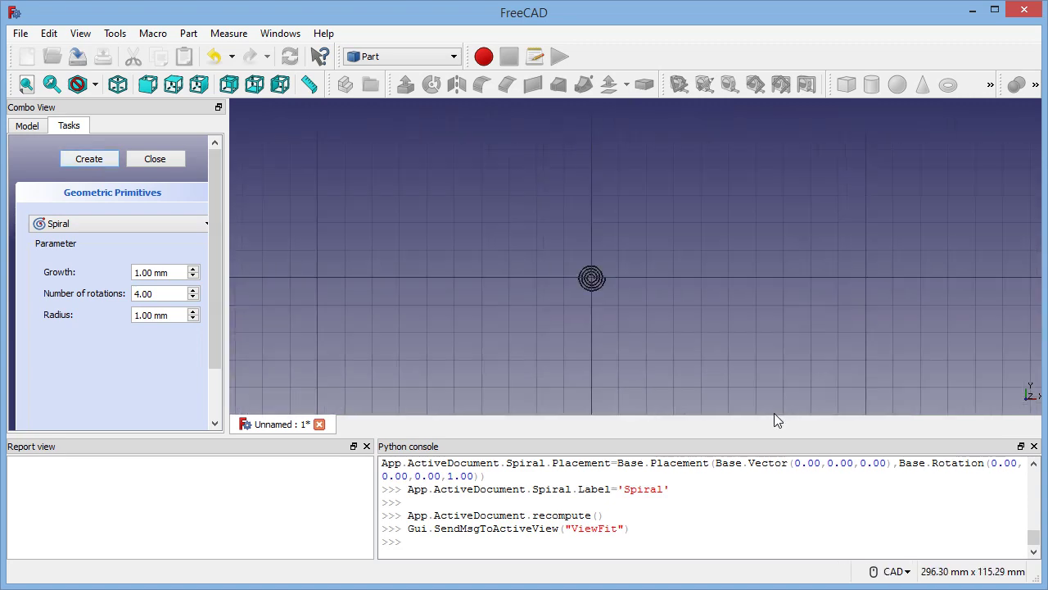
scroll(691, 352, up, 6)
middle_drag(689, 348, 614, 322)
scroll(614, 322, up, 2)
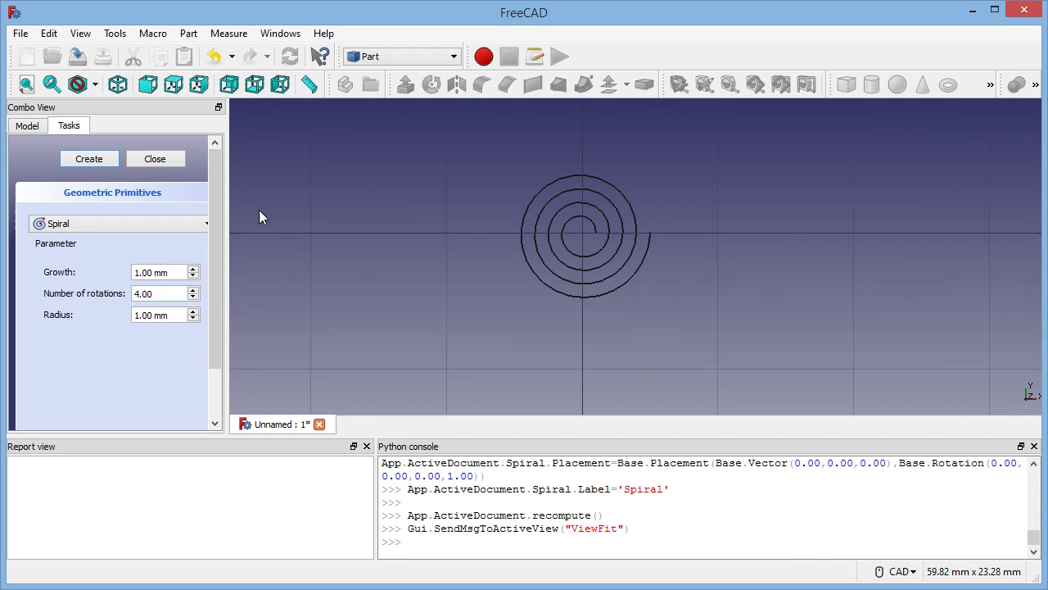
Step: Close the primitives panel and build an FHPath from the Spiral in the E.M. workbench
click(156, 159)
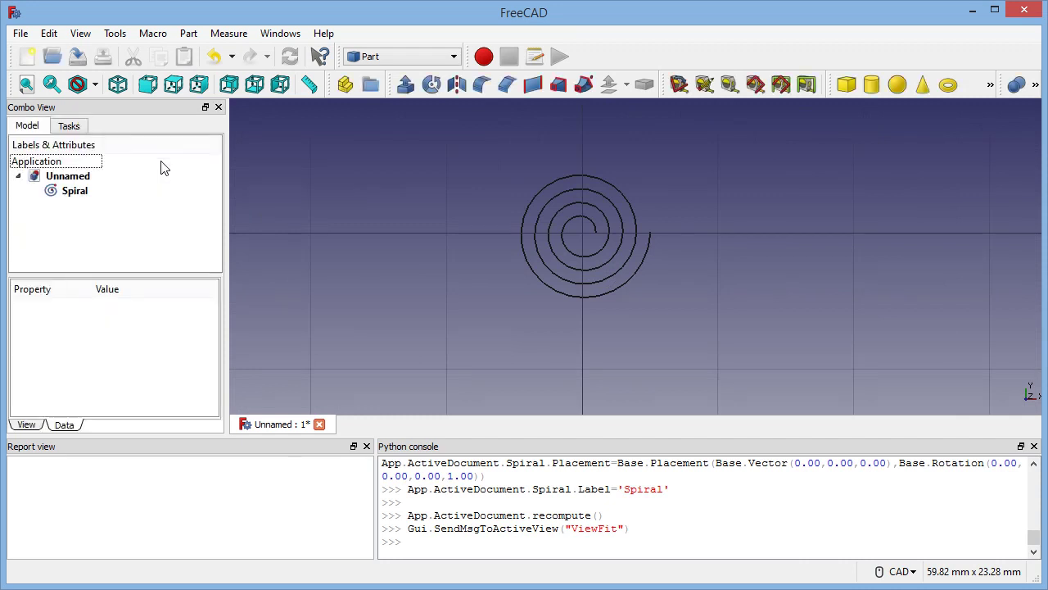
scroll(315, 259, up, 2)
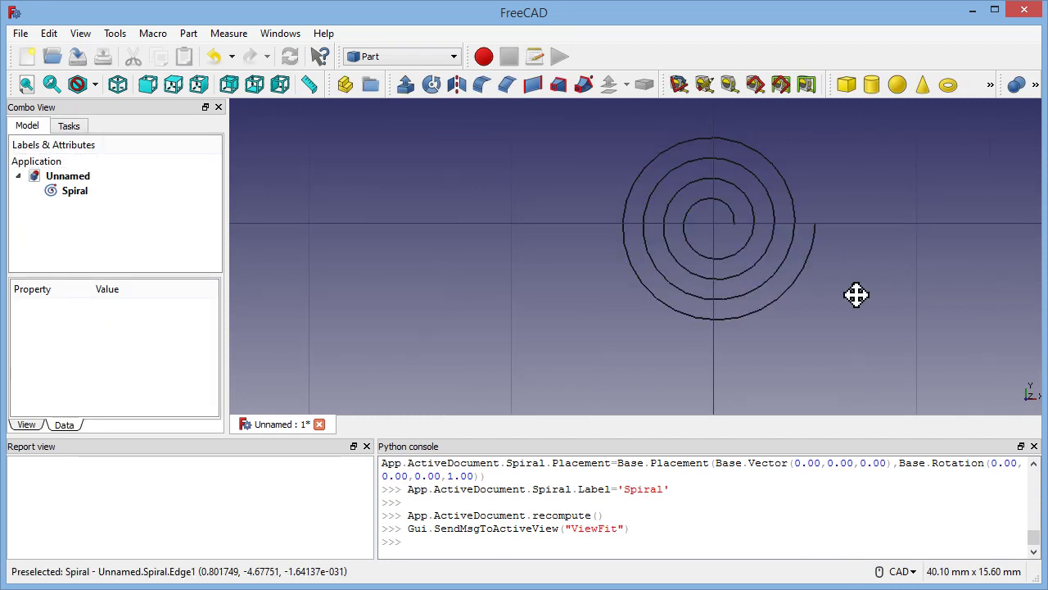
middle_drag(857, 293, 769, 343)
click(92, 190)
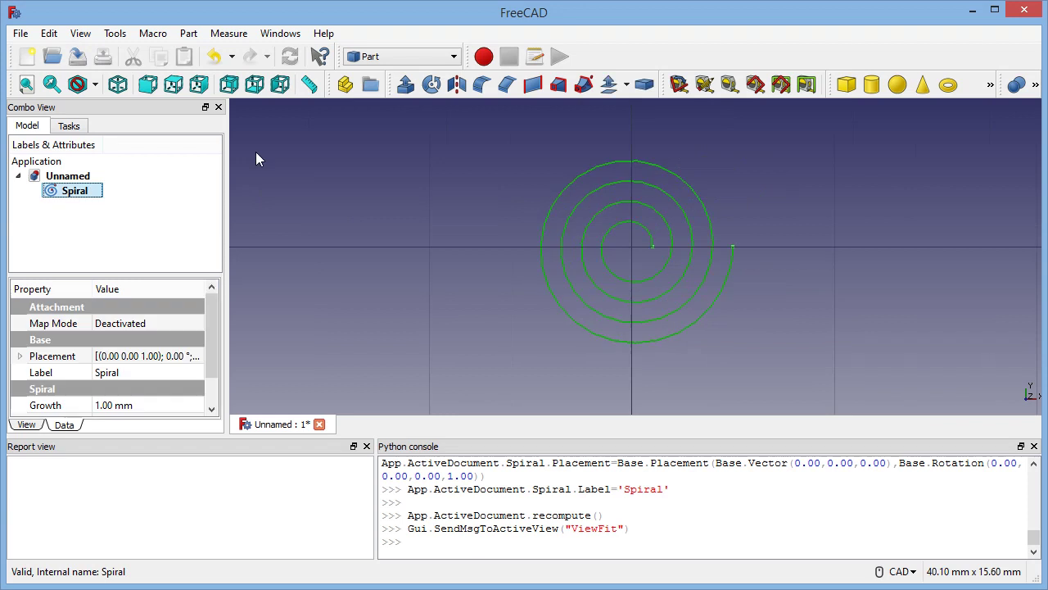
click(453, 56)
click(428, 413)
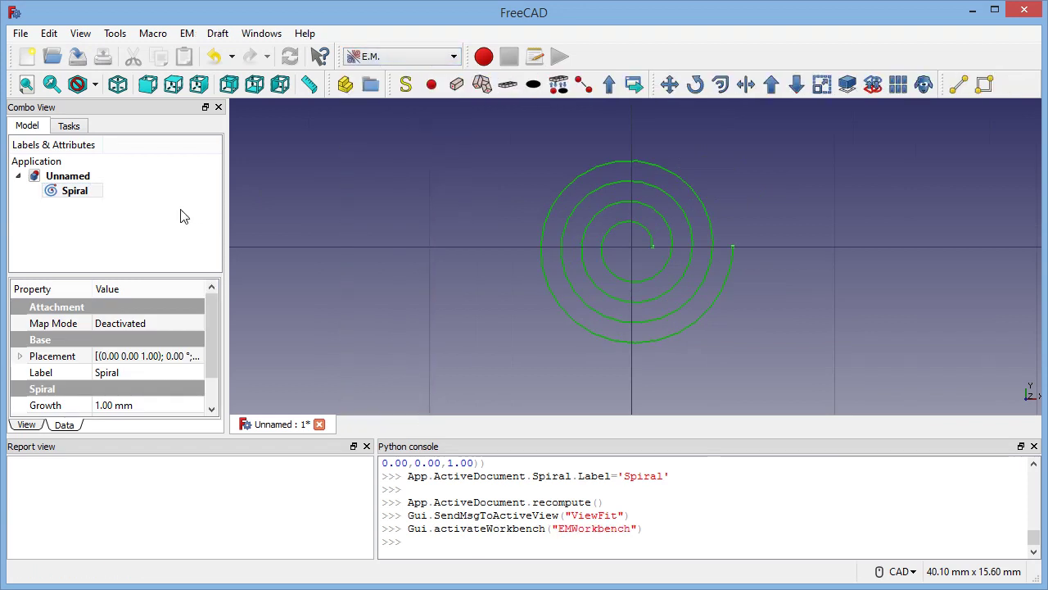
click(483, 86)
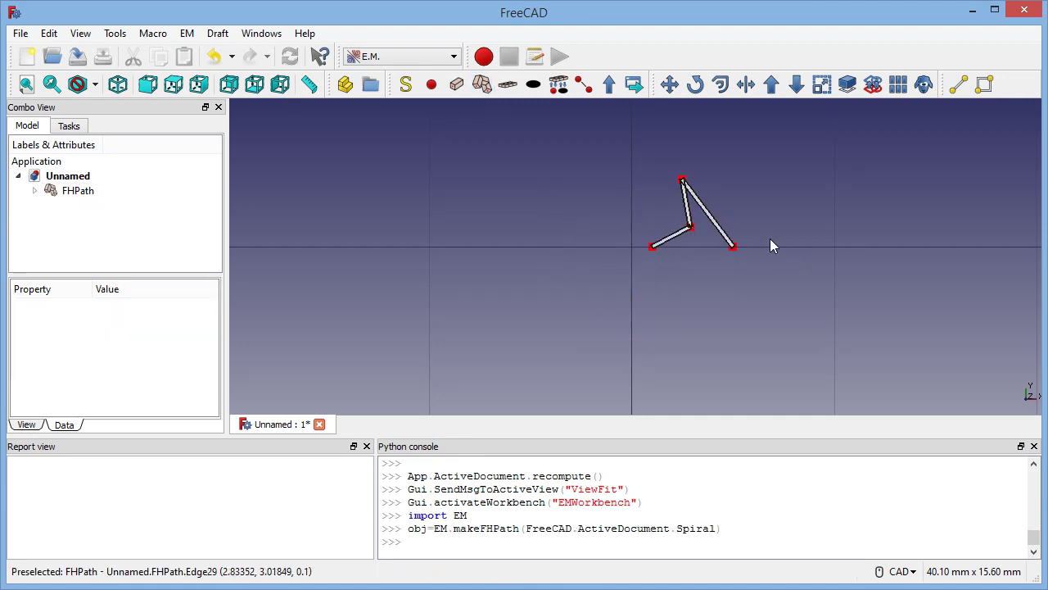
Step: Expand the FHPath and make its source Spiral visible again
click(80, 196)
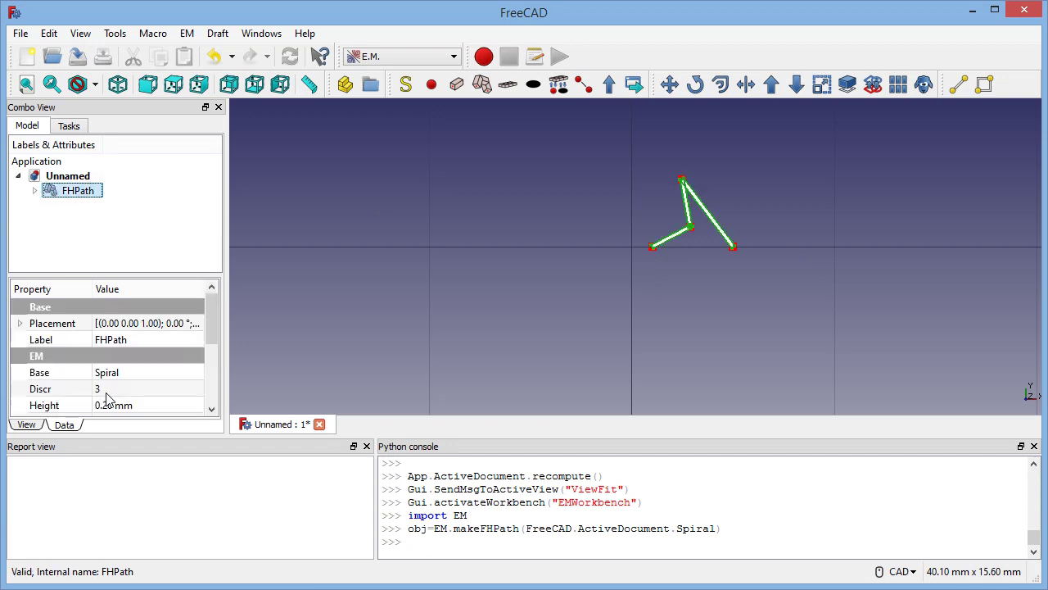
click(34, 191)
click(78, 206)
key(space)
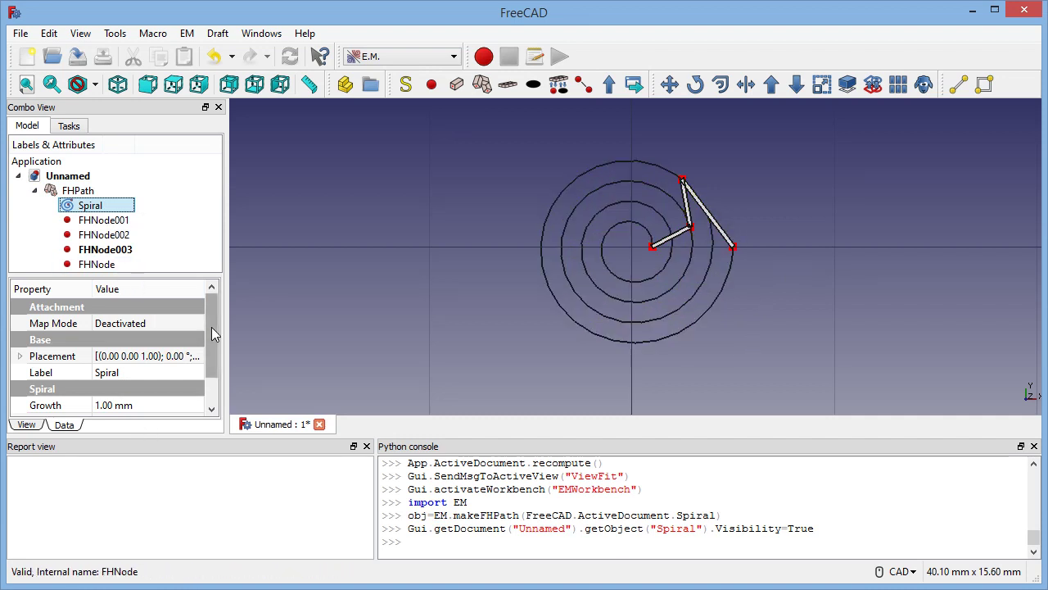
Step: Change the FHPath's Discr property to 40 and recompute
drag(211, 327, 210, 367)
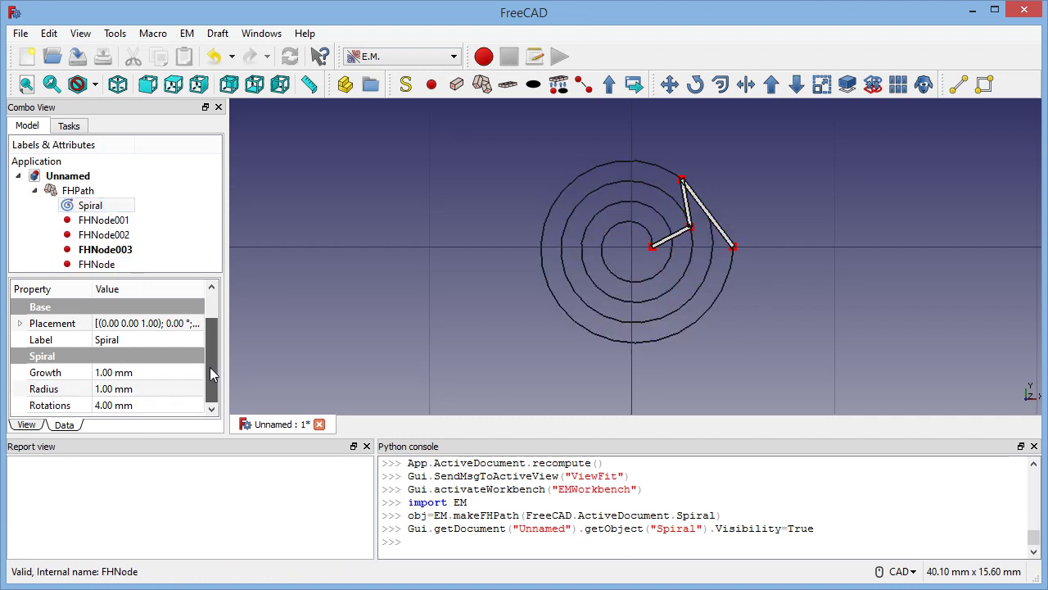
click(78, 190)
click(119, 360)
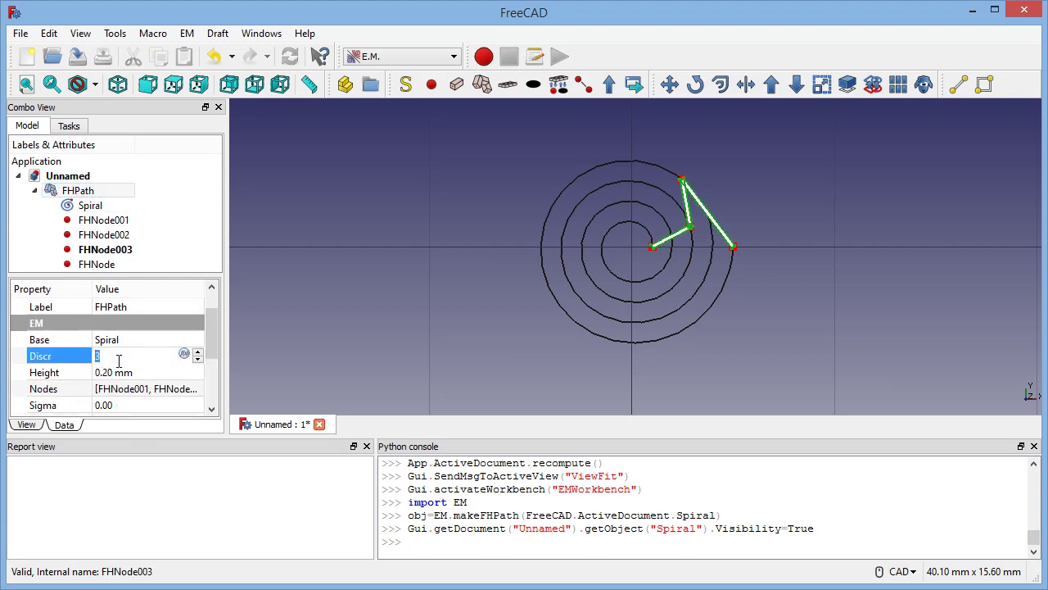
text(20)
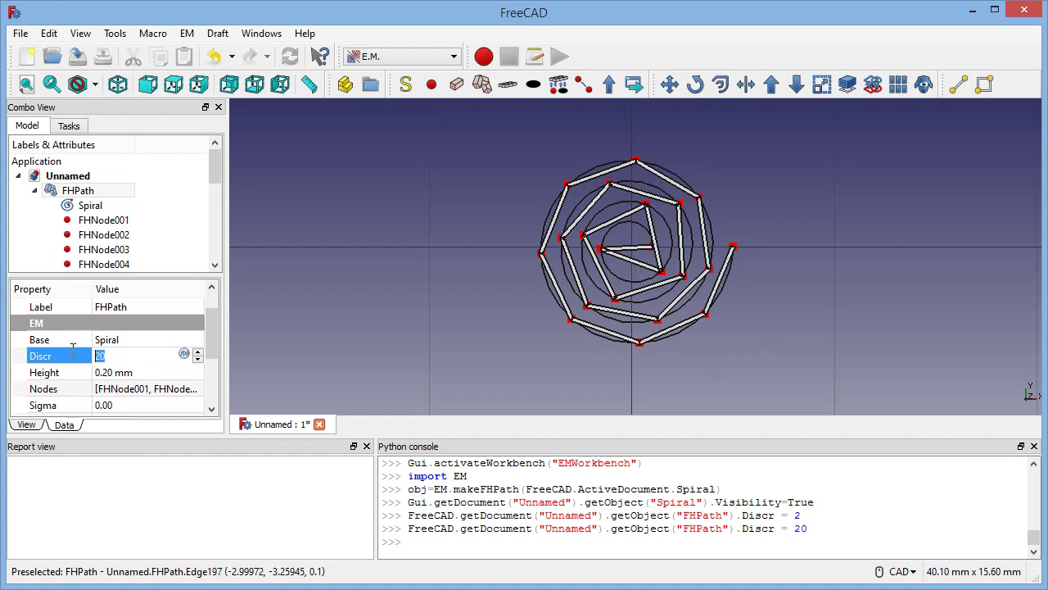
text(40)
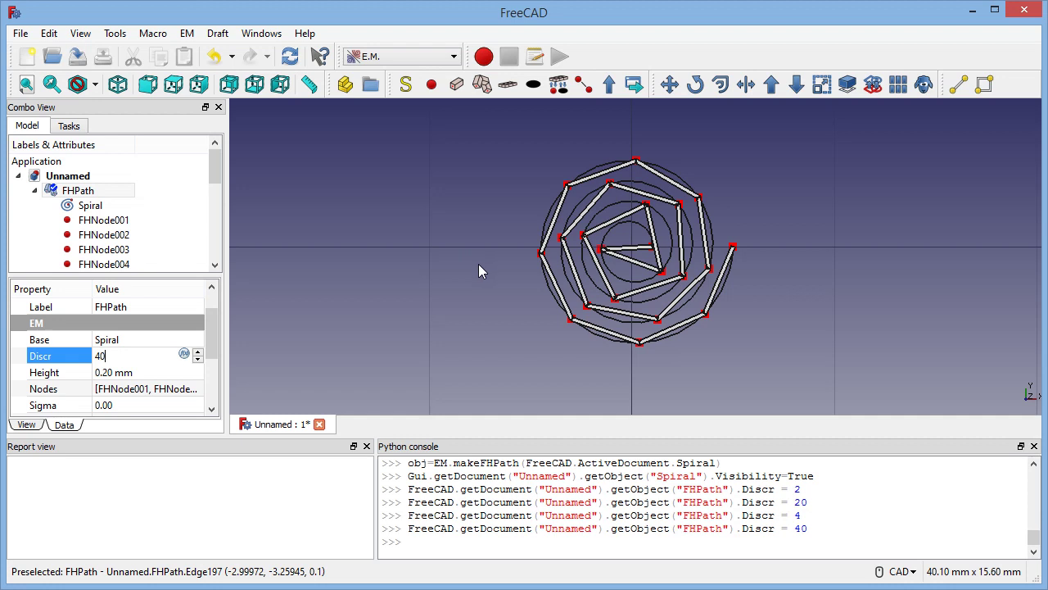
key(Return)
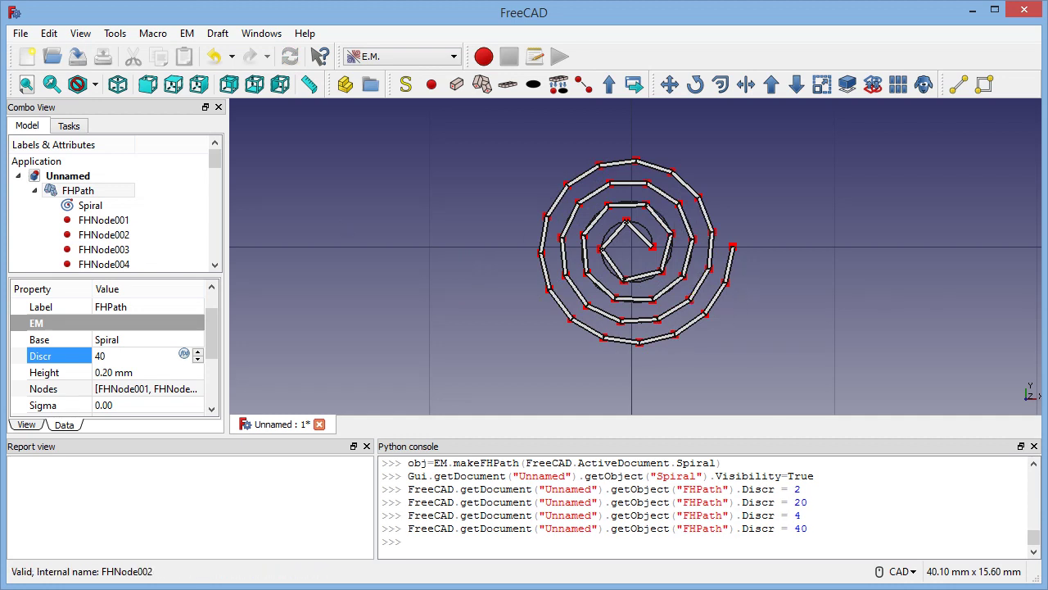
Step: Hide the source Spiral and check the path's end node and start node FHNode001
click(82, 208)
key(space)
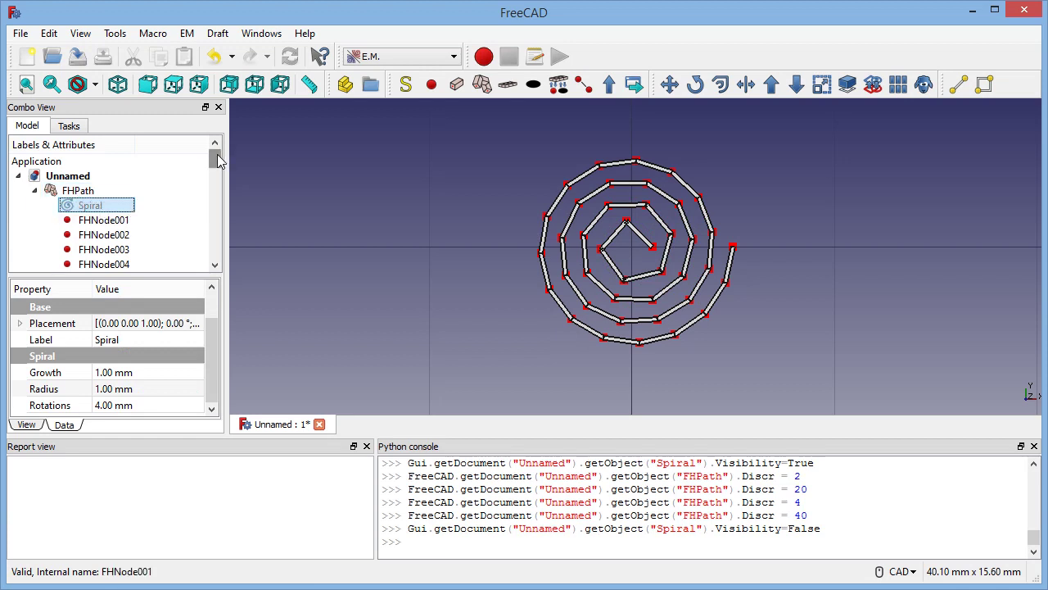
drag(218, 161, 213, 247)
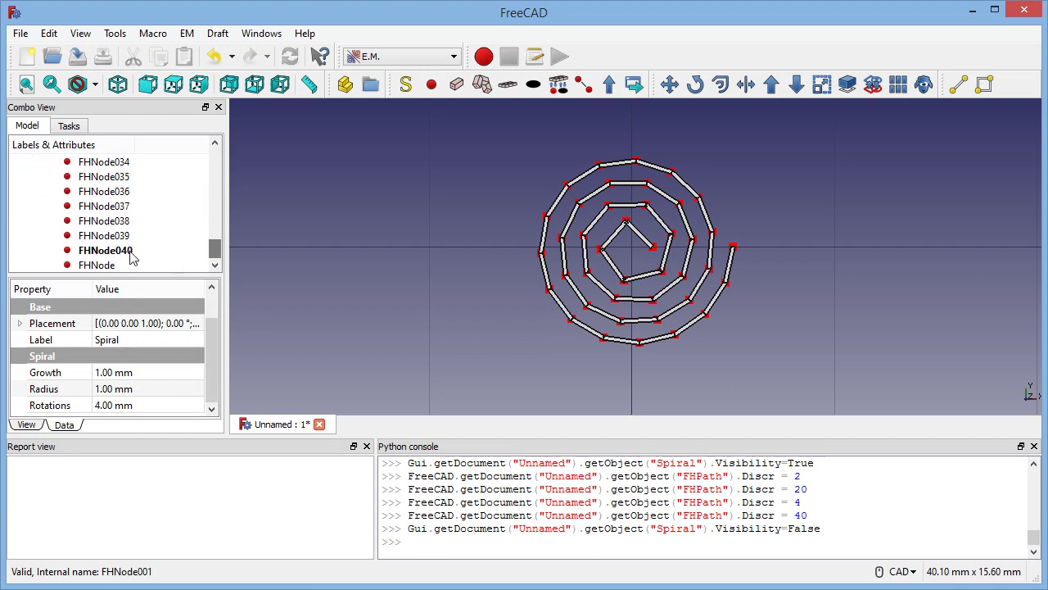
click(91, 265)
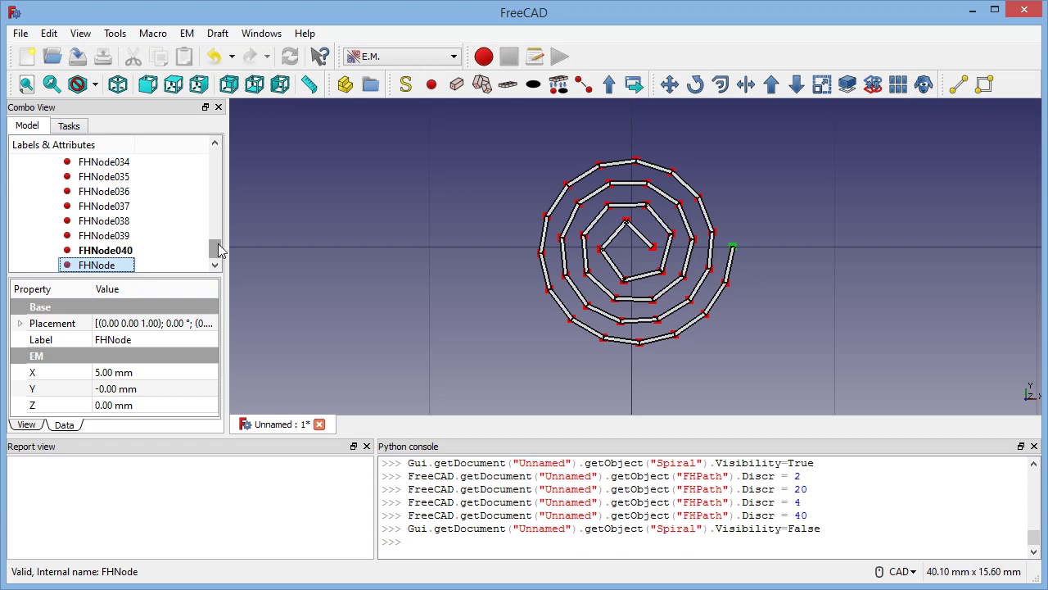
drag(218, 249, 214, 161)
click(116, 220)
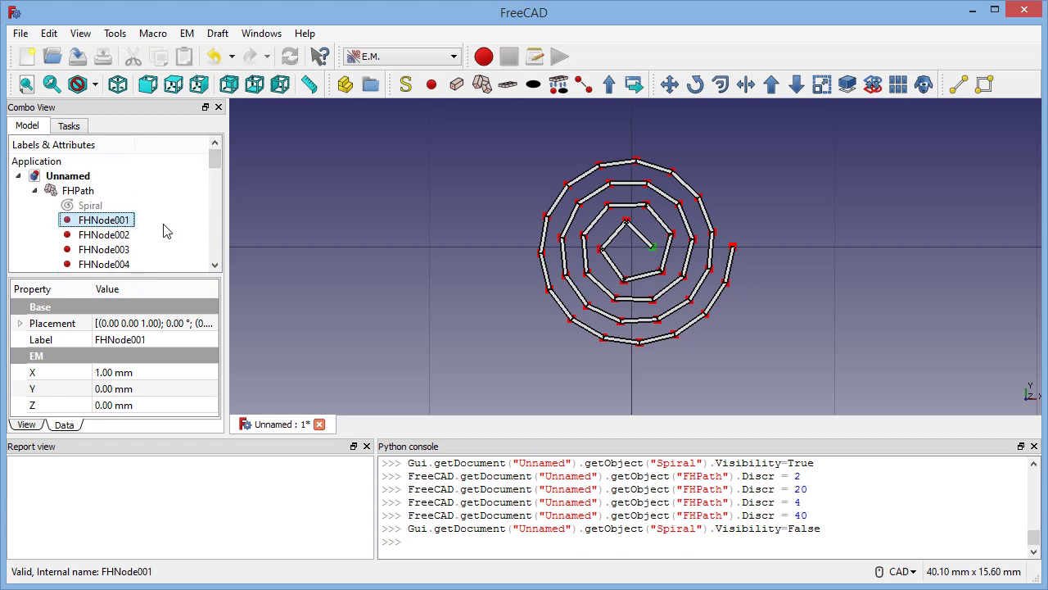
mouse_move(214, 155)
mouse_down()
mouse_move(212, 278)
mouse_move(217, 149)
mouse_up()
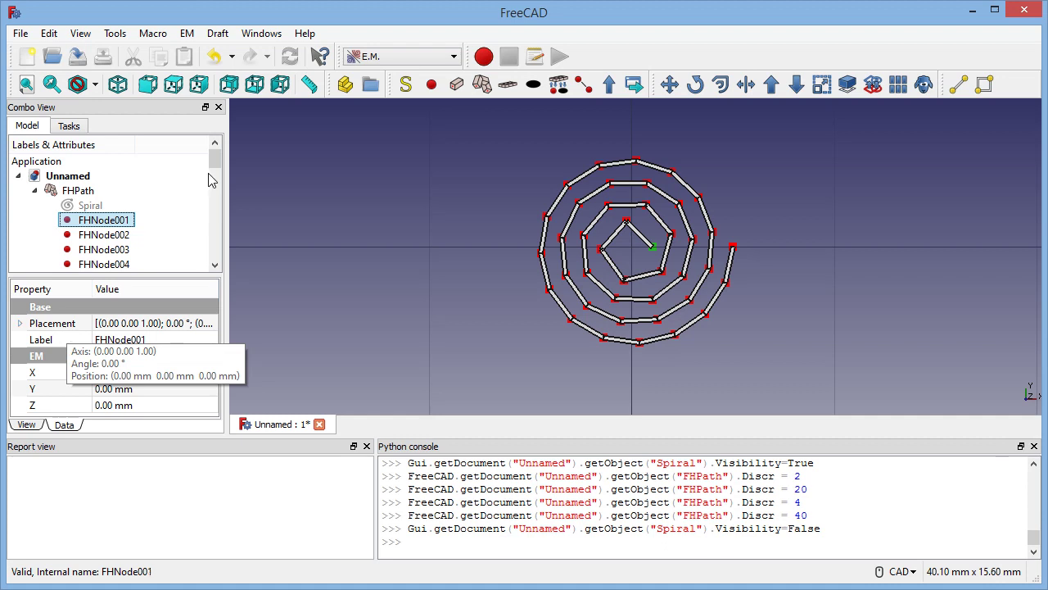
mouse_move(217, 158)
mouse_down()
mouse_move(202, 268)
mouse_move(215, 154)
mouse_up()
scroll(813, 276, up, 2)
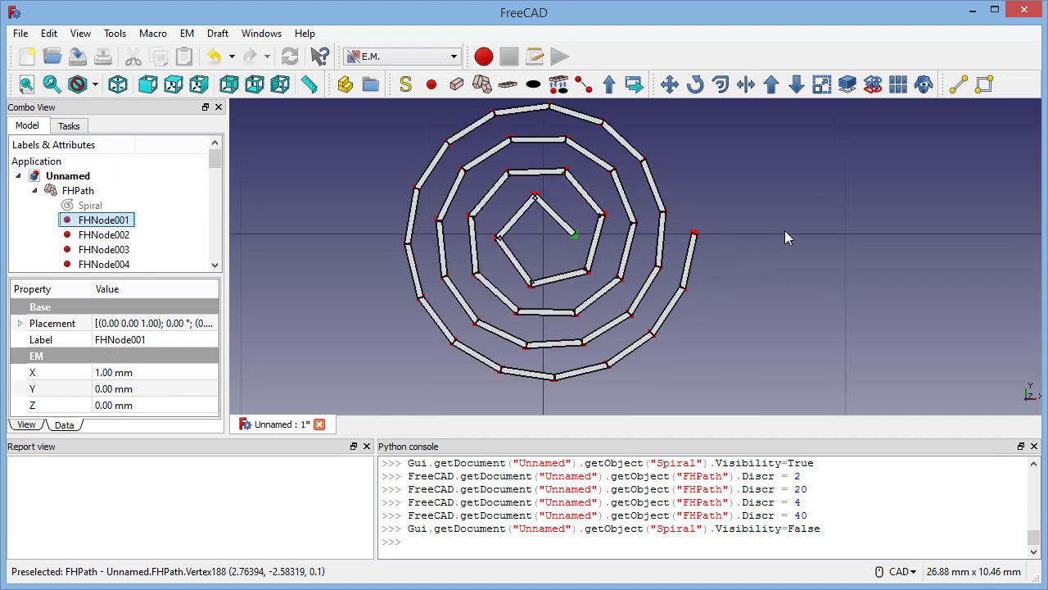
Step: Pan and orbit the coil into perspective, zooming toward its inner end
middle_drag(784, 237, 775, 267)
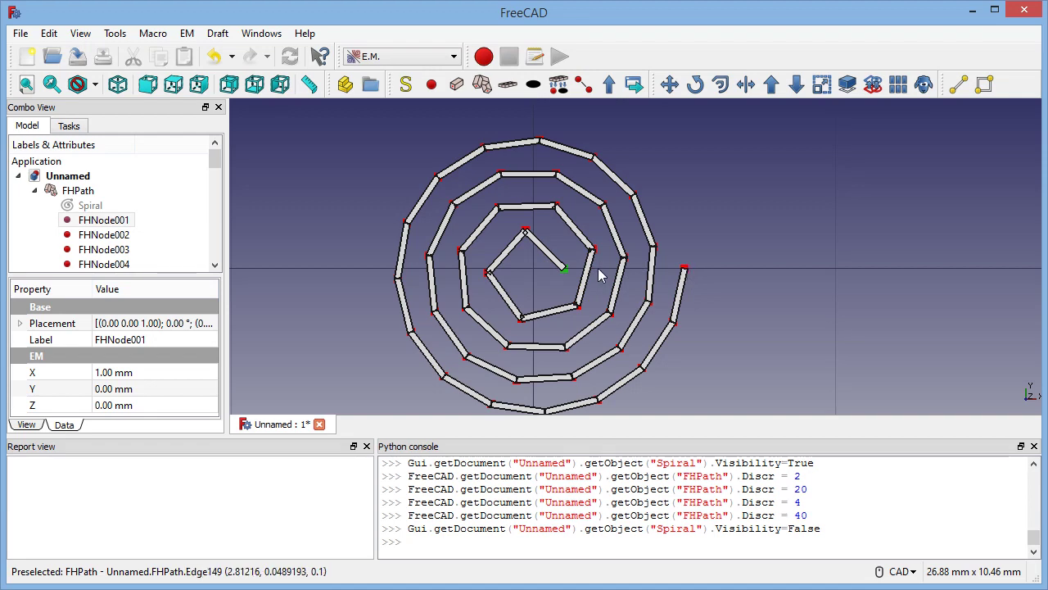
middle_drag(774, 334, 546, 328)
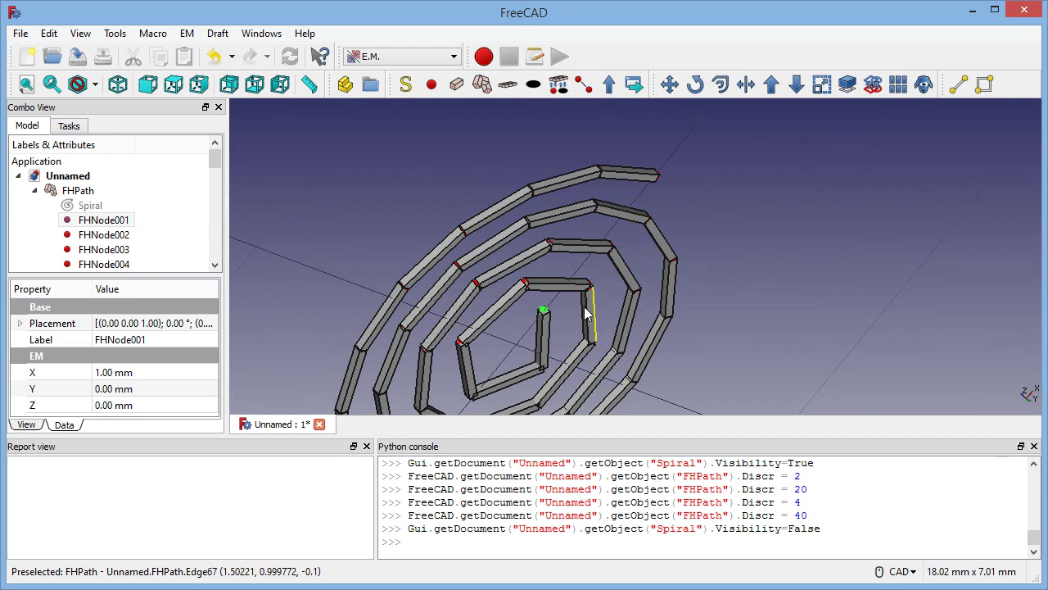
scroll(546, 331, down, 2)
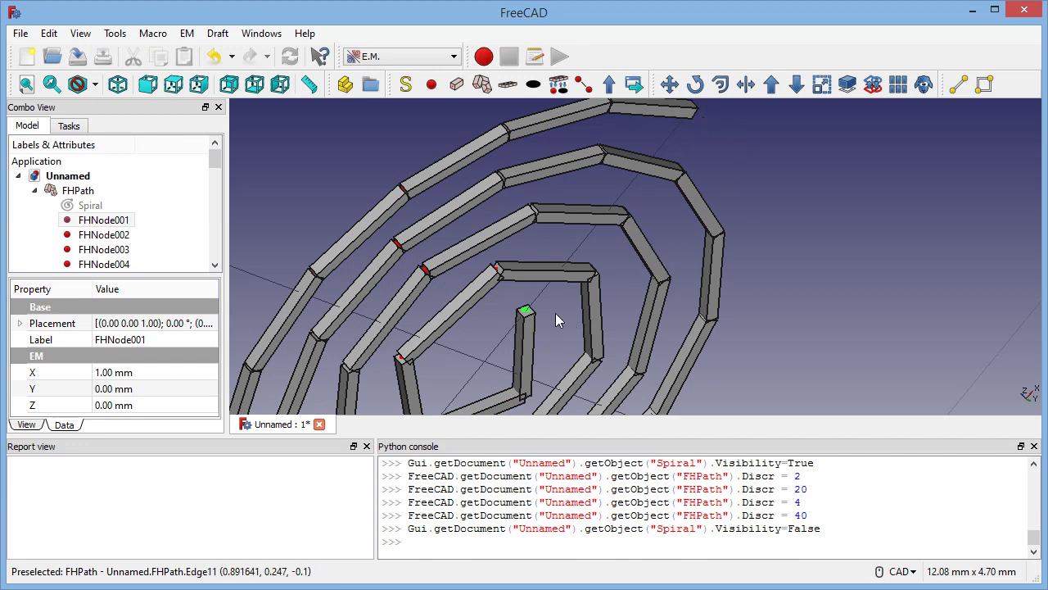
Step: Place one FHNode at the coil's inner end (X=1 mm) and FHNode042 at its outer end
click(432, 85)
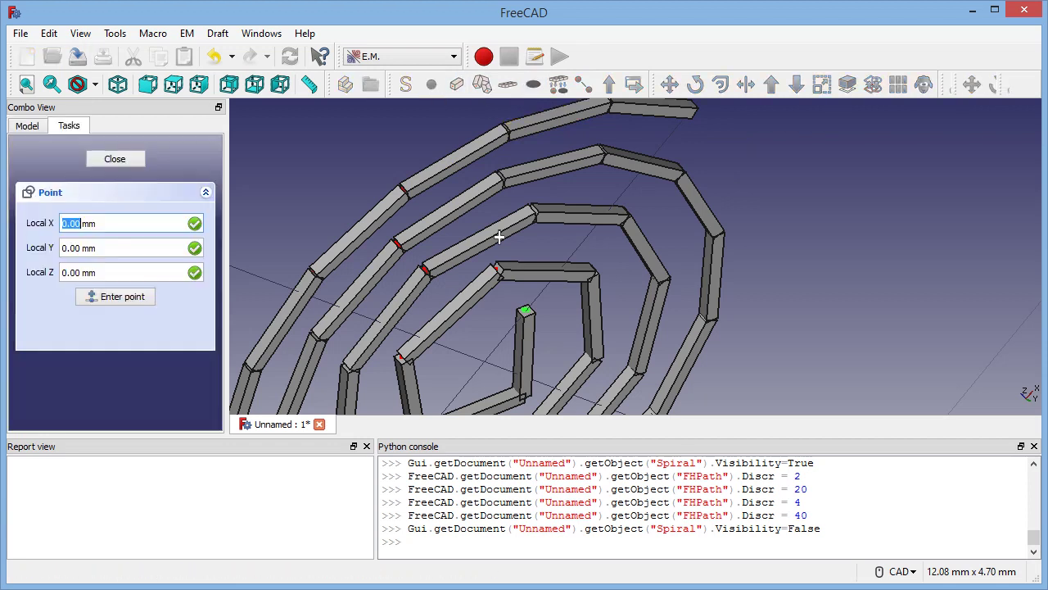
click(526, 309)
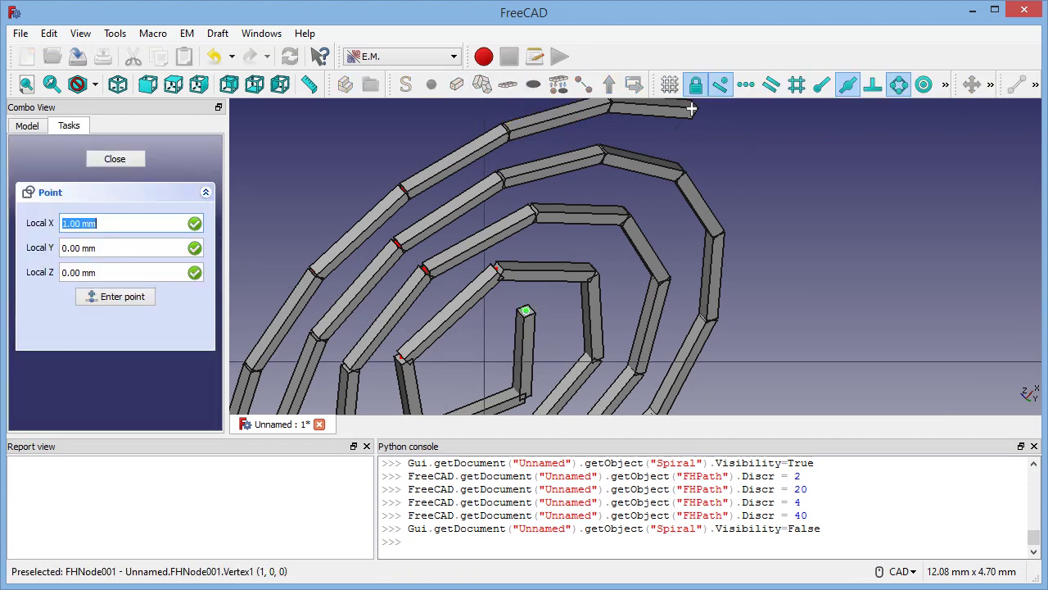
click(526, 310)
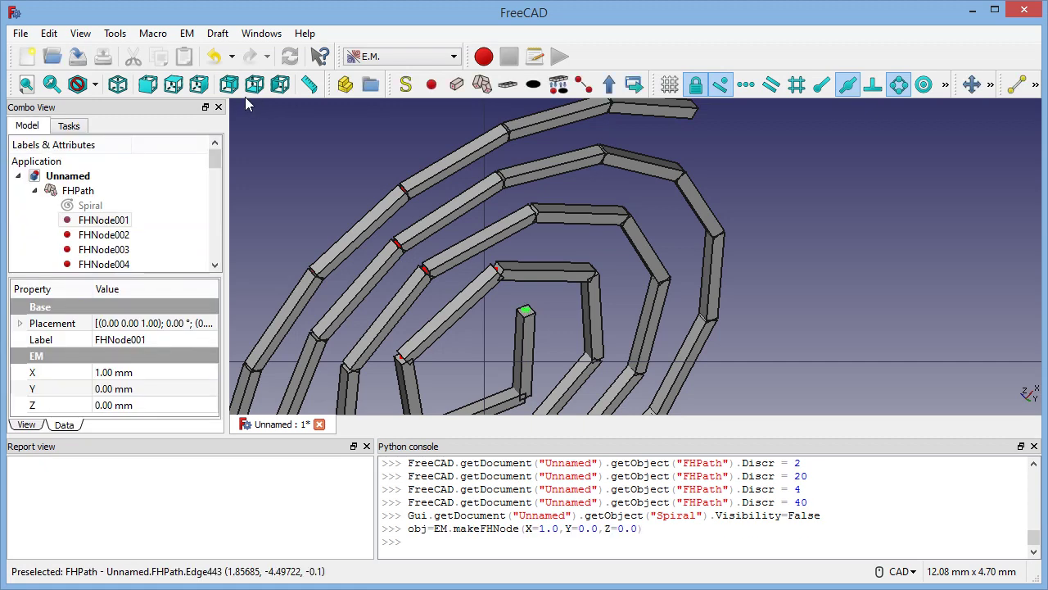
click(431, 85)
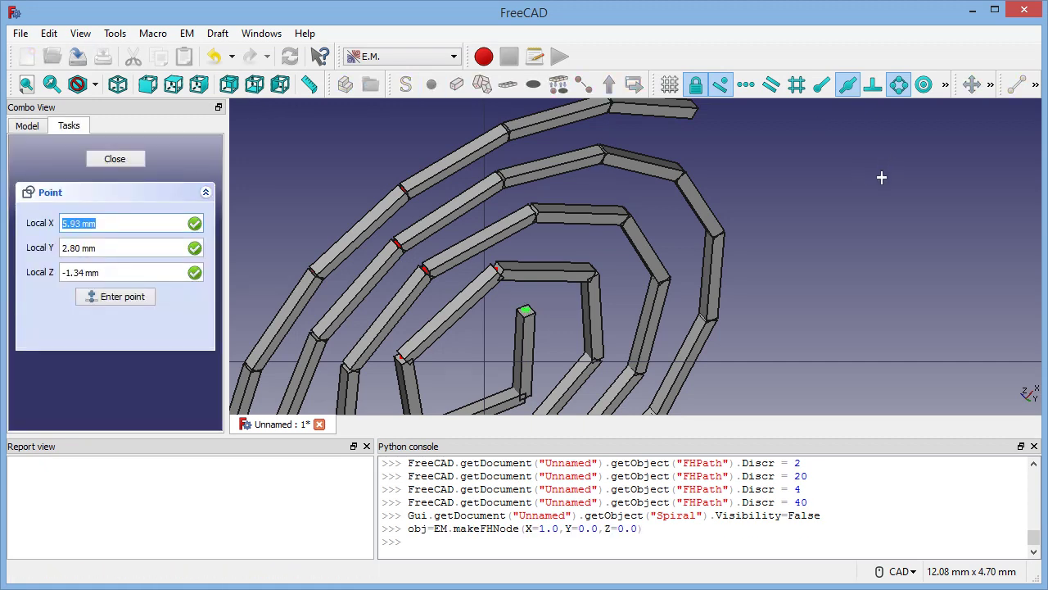
middle_drag(882, 176, 592, 232)
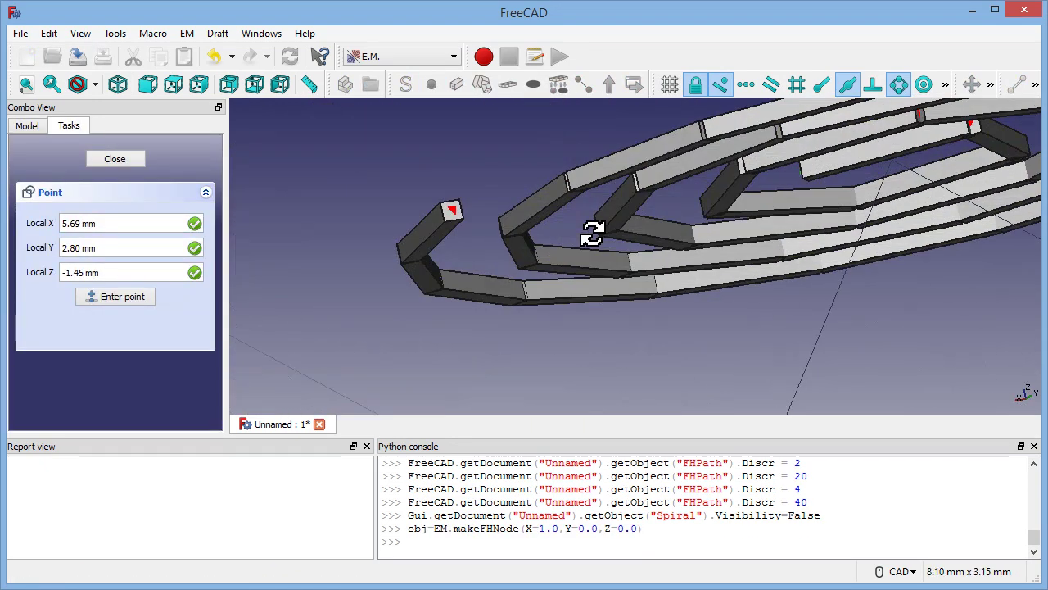
click(457, 211)
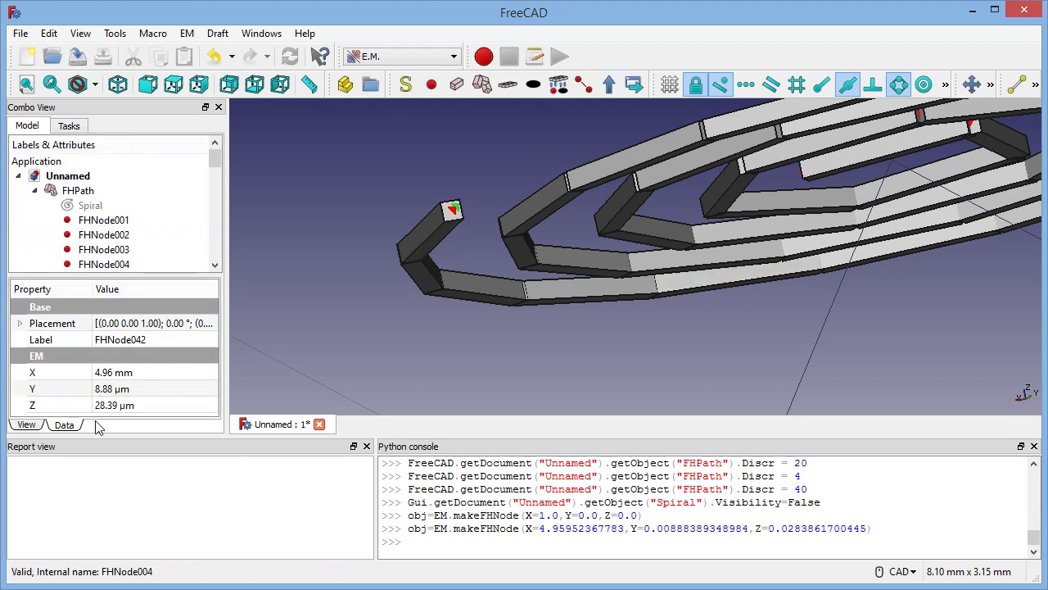
Step: Set FHNode042's position to X 5 mm, Y 0, Z -1 mm
click(119, 375)
text(5)
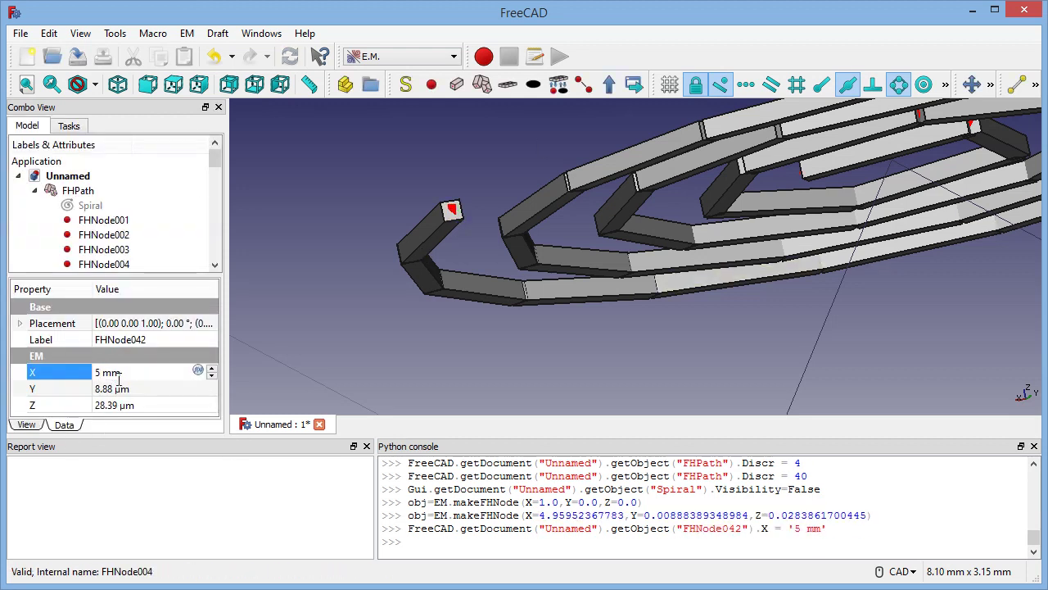
click(132, 389)
text(0)
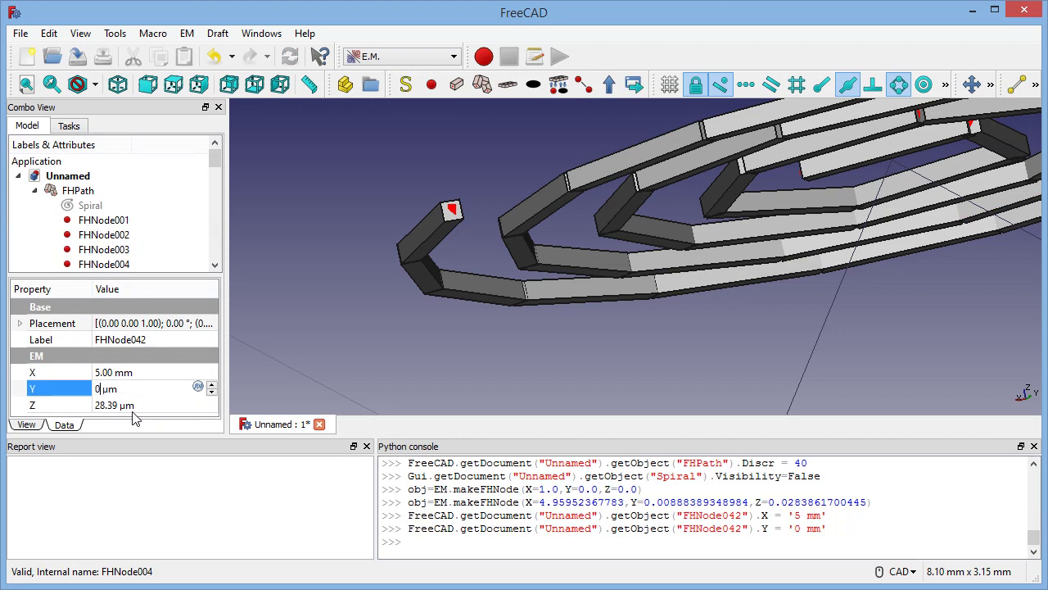
click(110, 405)
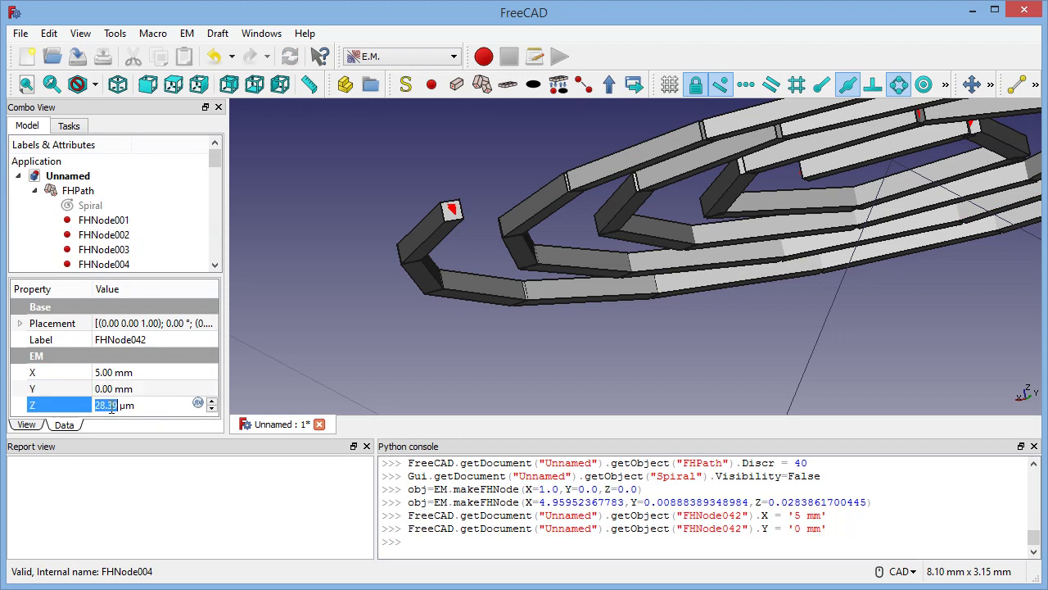
text(-1)
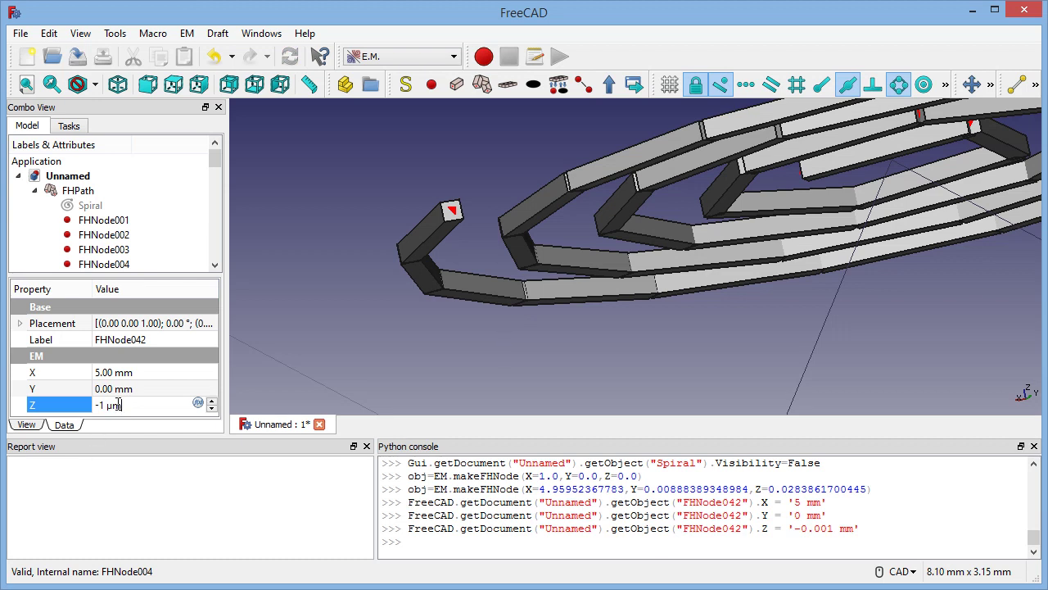
double_click(115, 405)
text(mm)
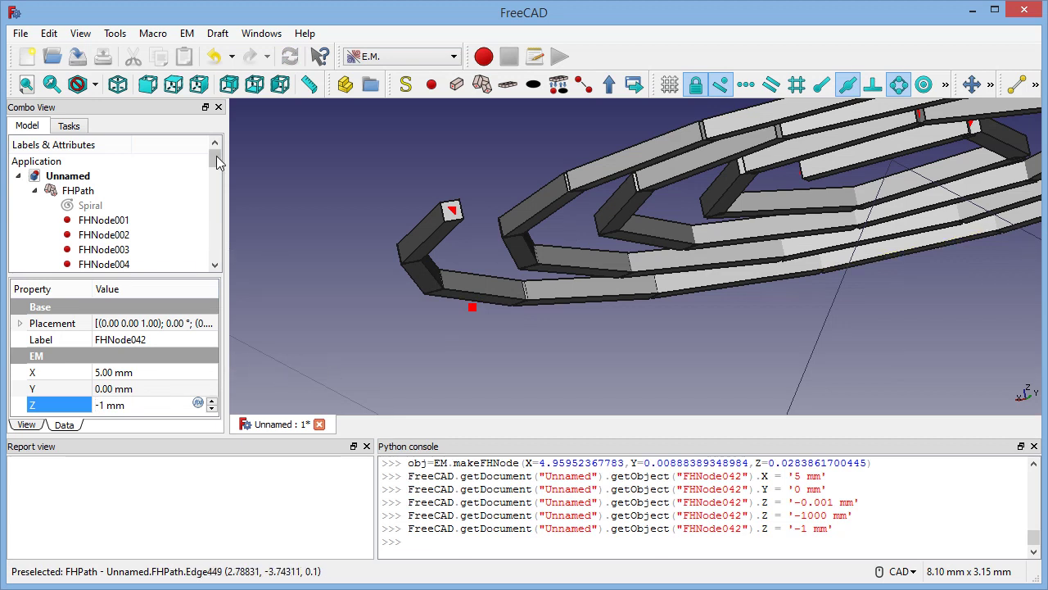
Step: Lower FHNode041 to Z -1 mm
drag(215, 156, 215, 247)
click(97, 253)
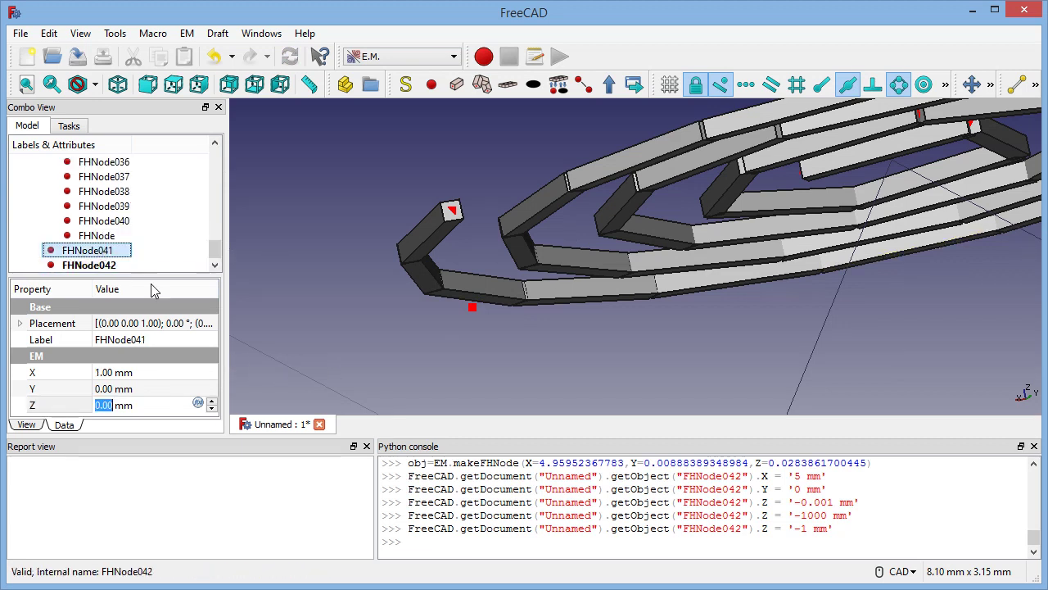
click(103, 398)
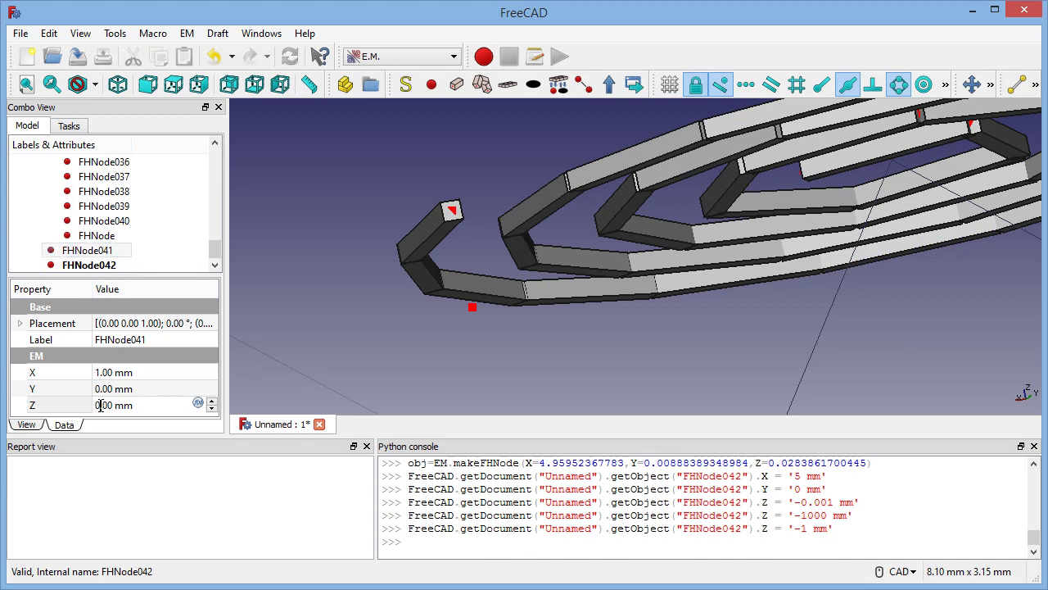
key(Return)
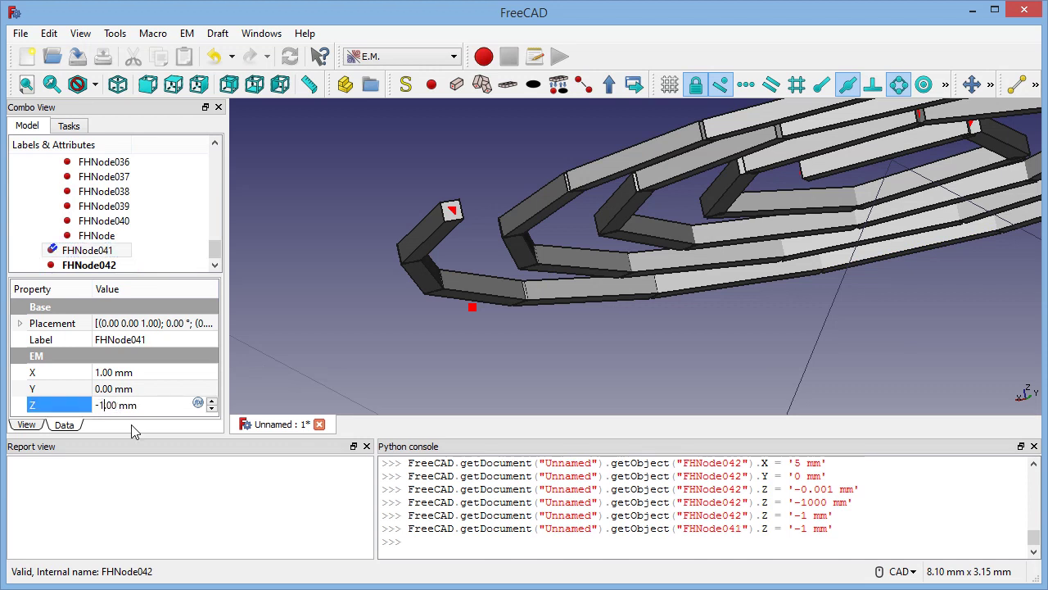
middle_drag(963, 263, 554, 239)
Step: Add FHSegments joining FHNode001 to FHNode041 and FHNode041 to FHNode042
click(555, 242)
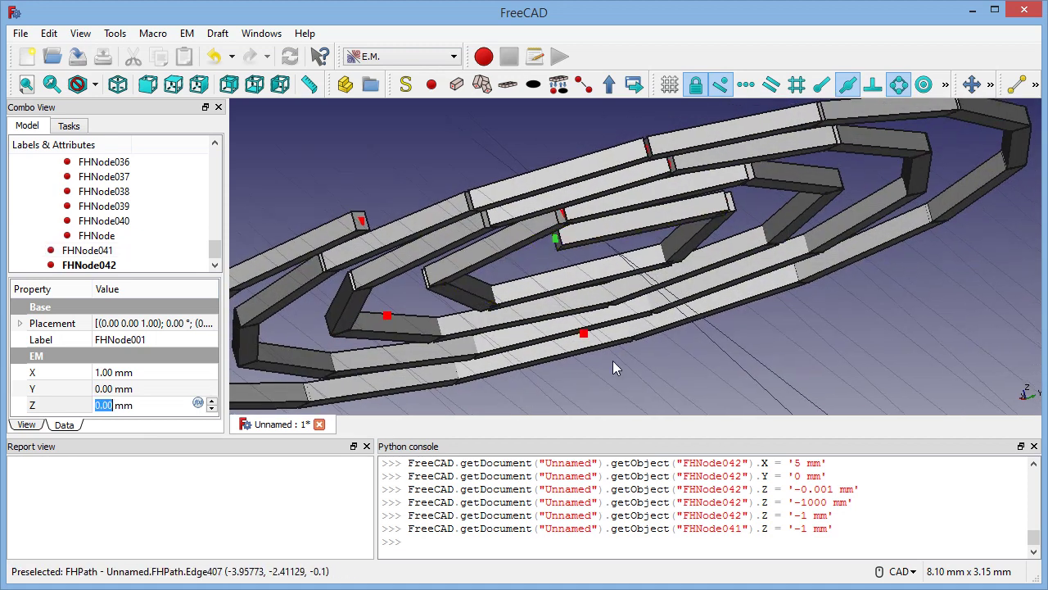
ctrl+click(584, 340)
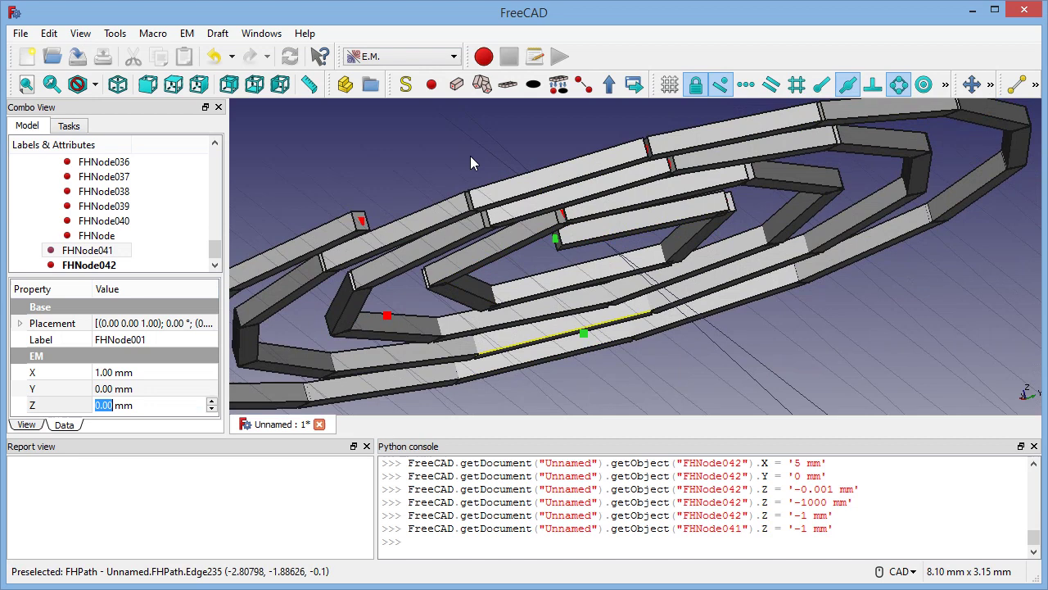
click(456, 84)
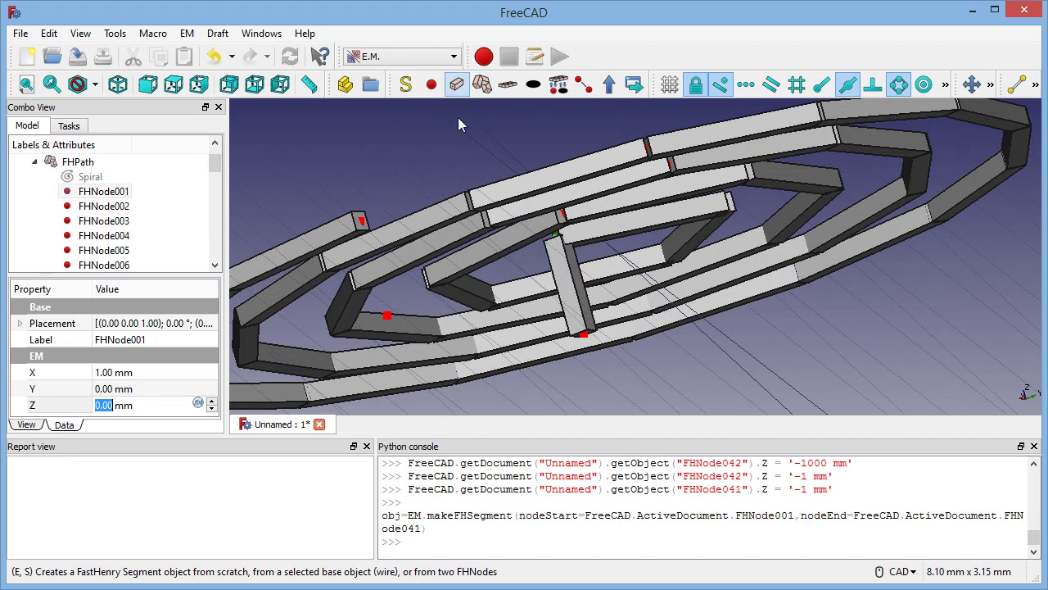
click(583, 334)
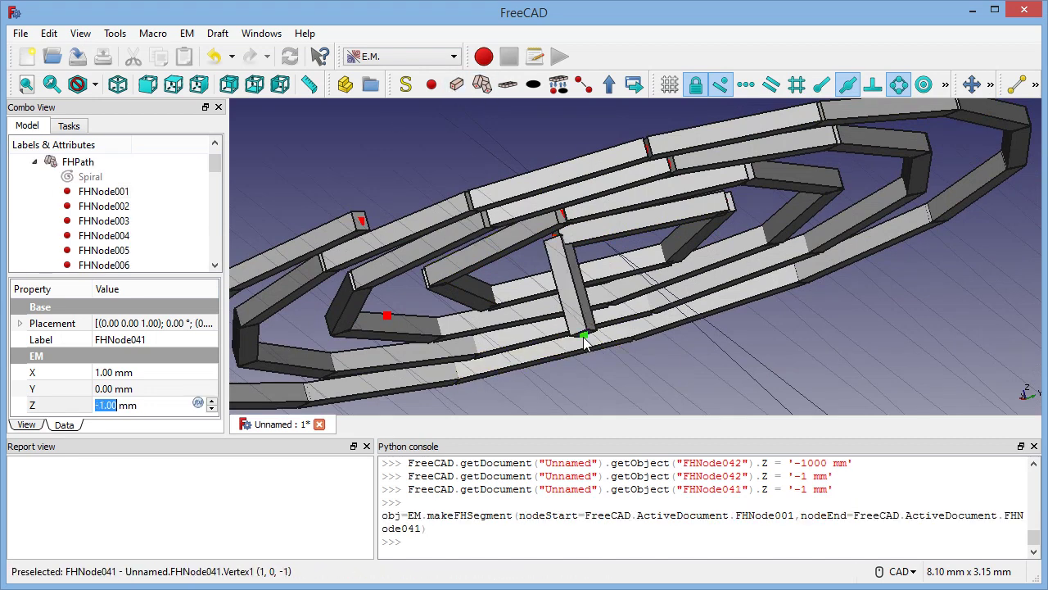
ctrl+click(388, 320)
click(457, 84)
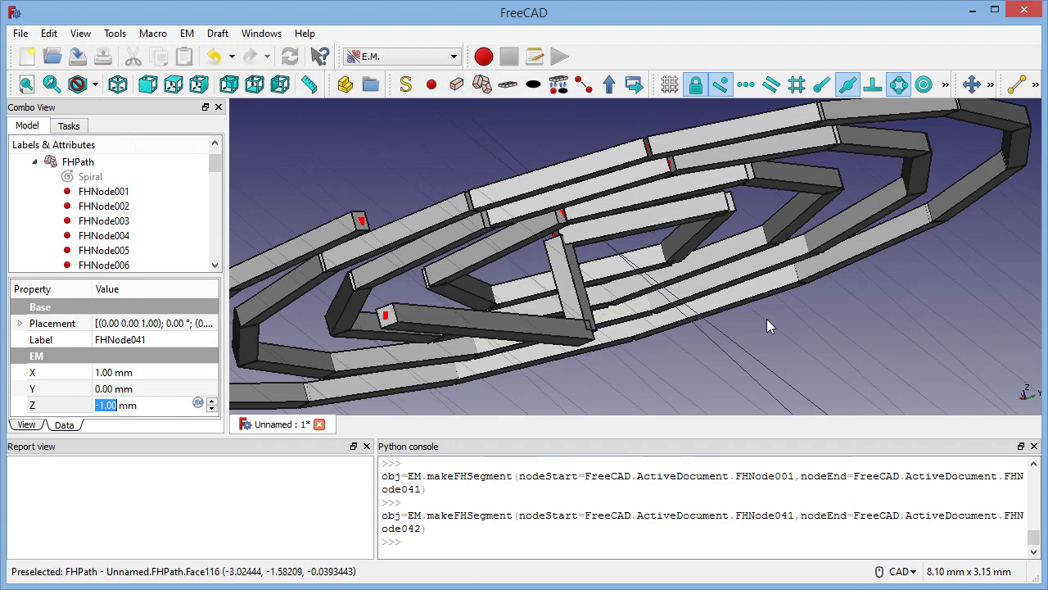
Step: Flatten the view and select the outer-end node FHNode for the port
scroll(766, 319, down, 3)
middle_drag(765, 244, 544, 319)
scroll(686, 252, up, 5)
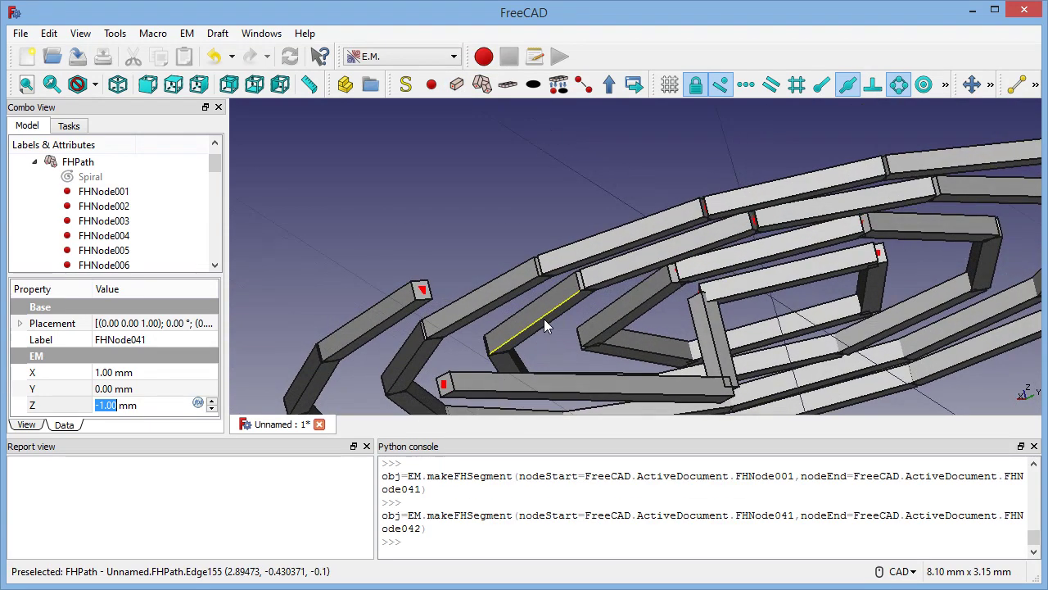
middle_drag(505, 265, 547, 223)
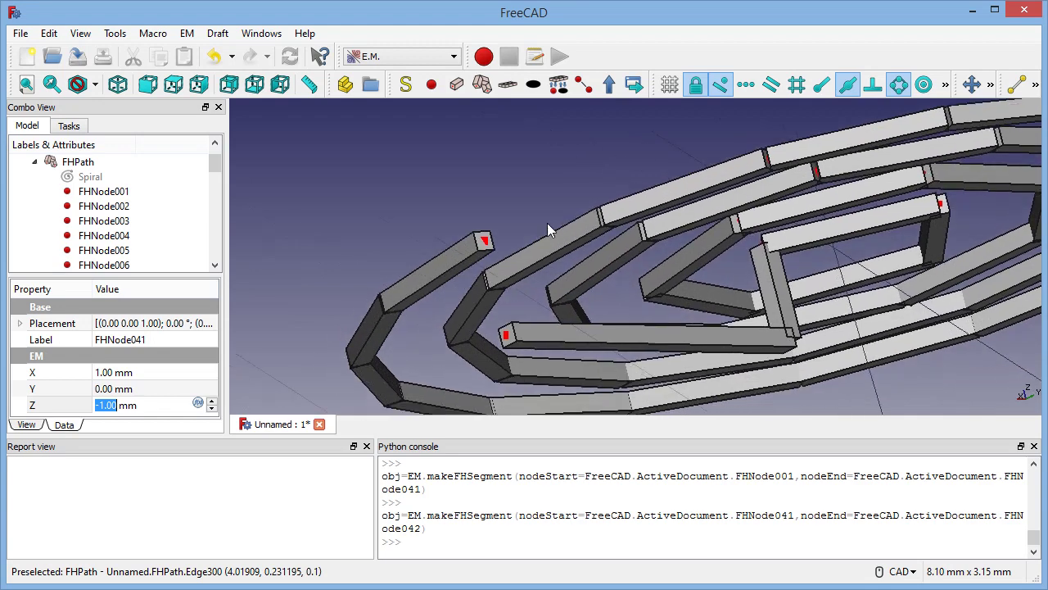
click(485, 242)
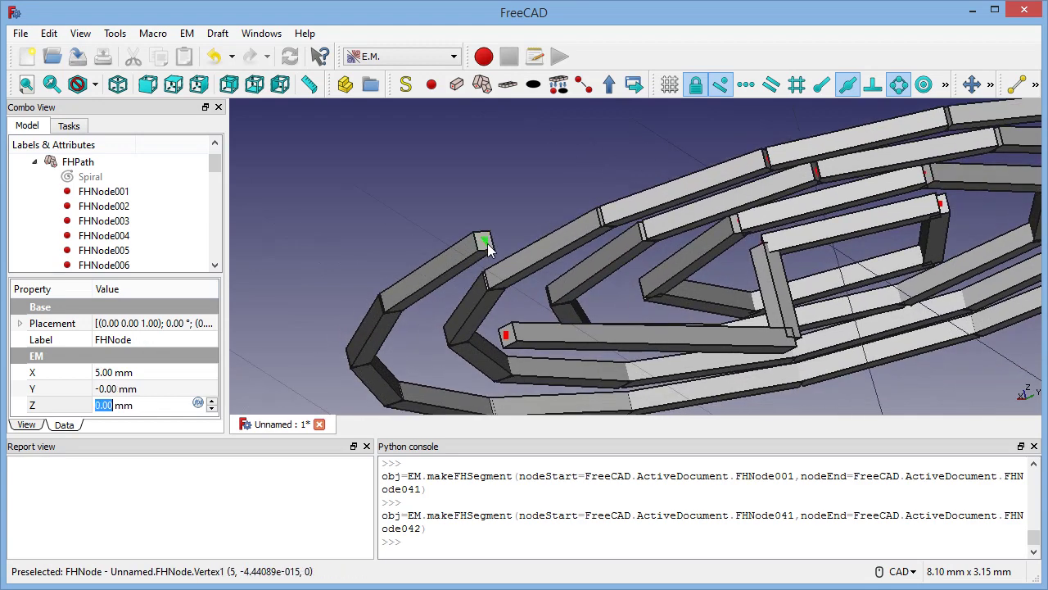
ctrl+click(505, 338)
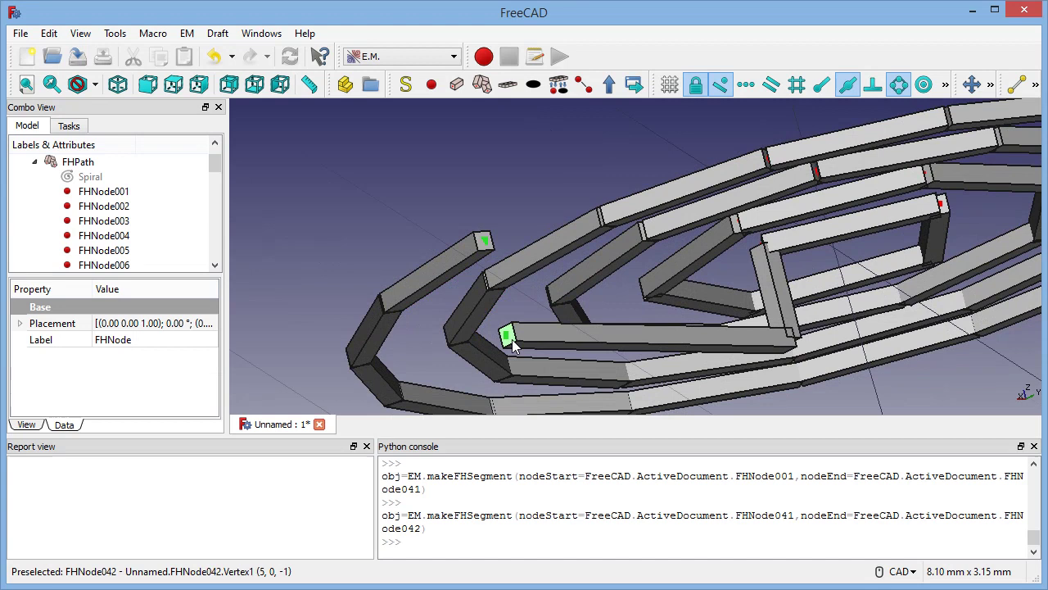
click(524, 301)
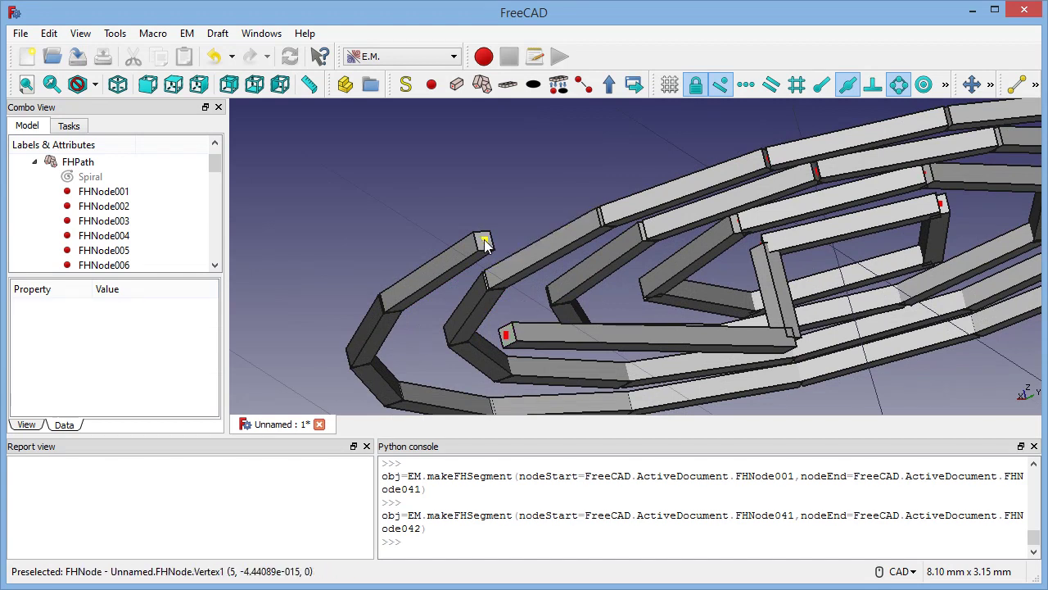
click(485, 241)
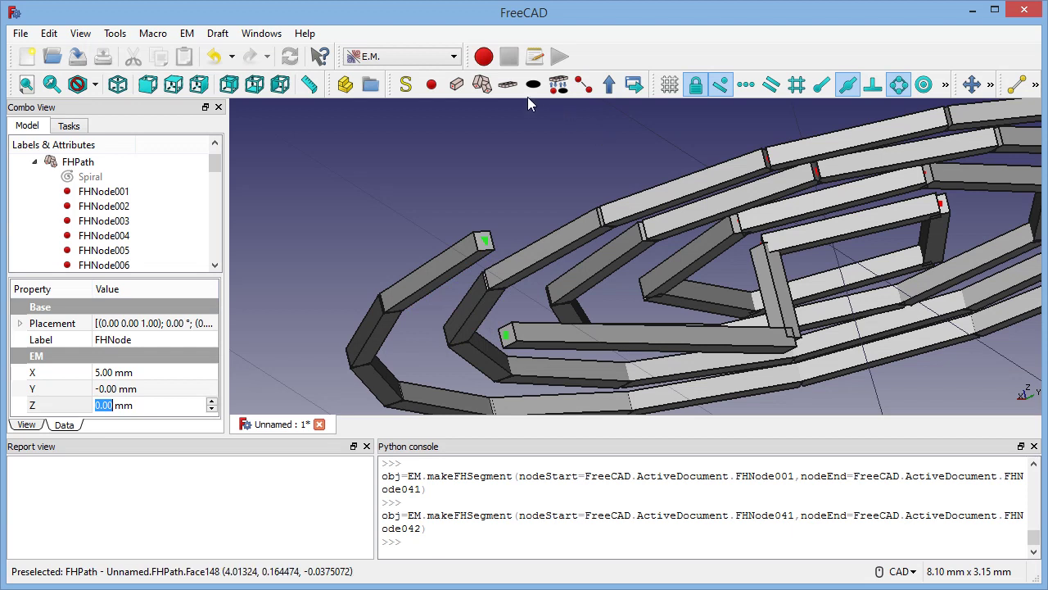
Step: Add a port between FHNode and FHNode042, plus a FastHenry solver
click(609, 84)
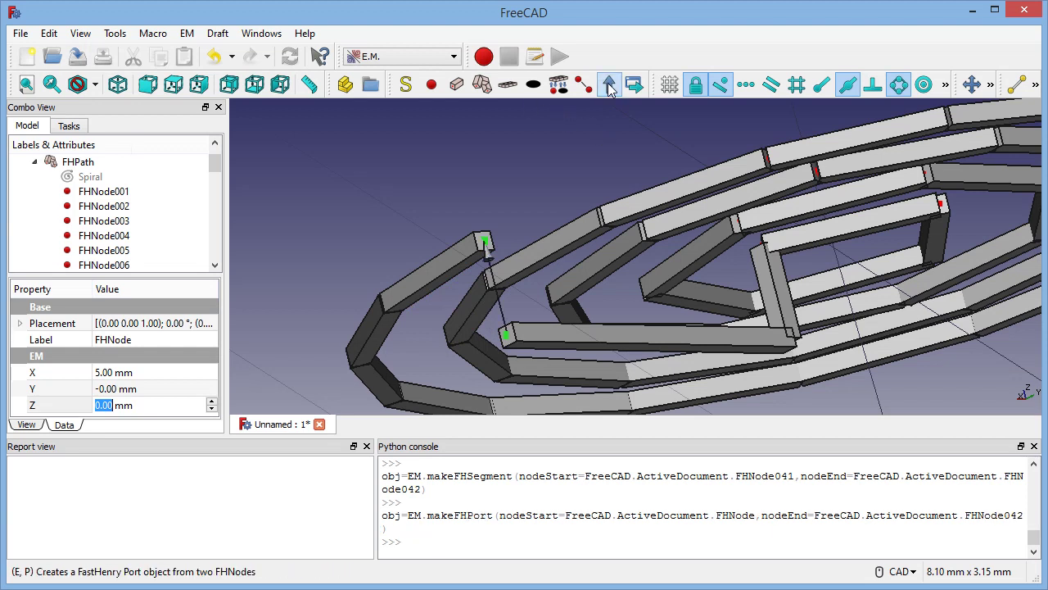
click(405, 85)
drag(215, 163, 215, 270)
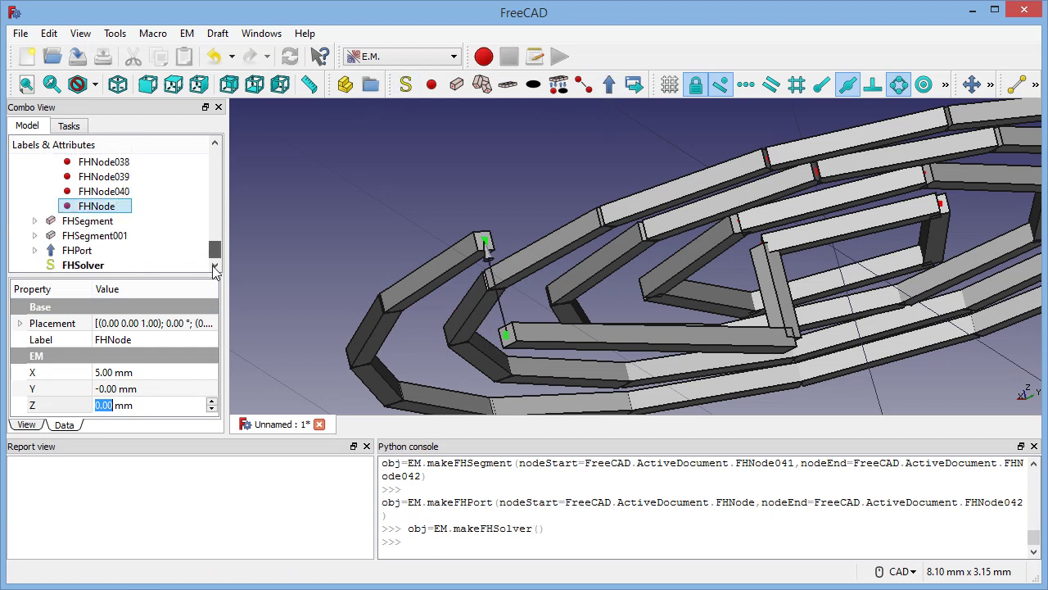
click(82, 264)
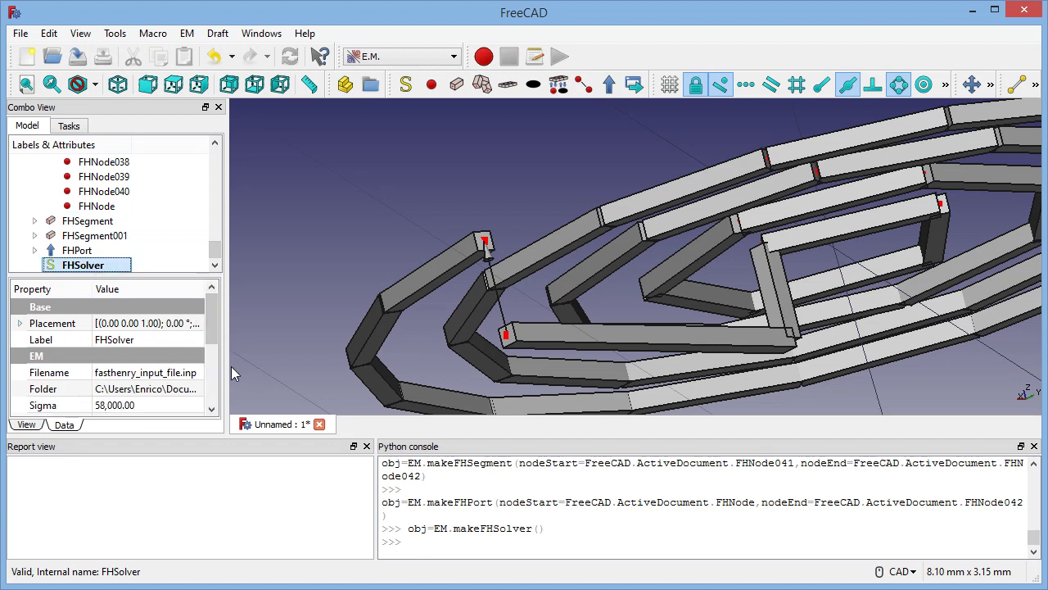
Step: Point the FHSolver's output Folder to the Documents path
drag(215, 324, 136, 346)
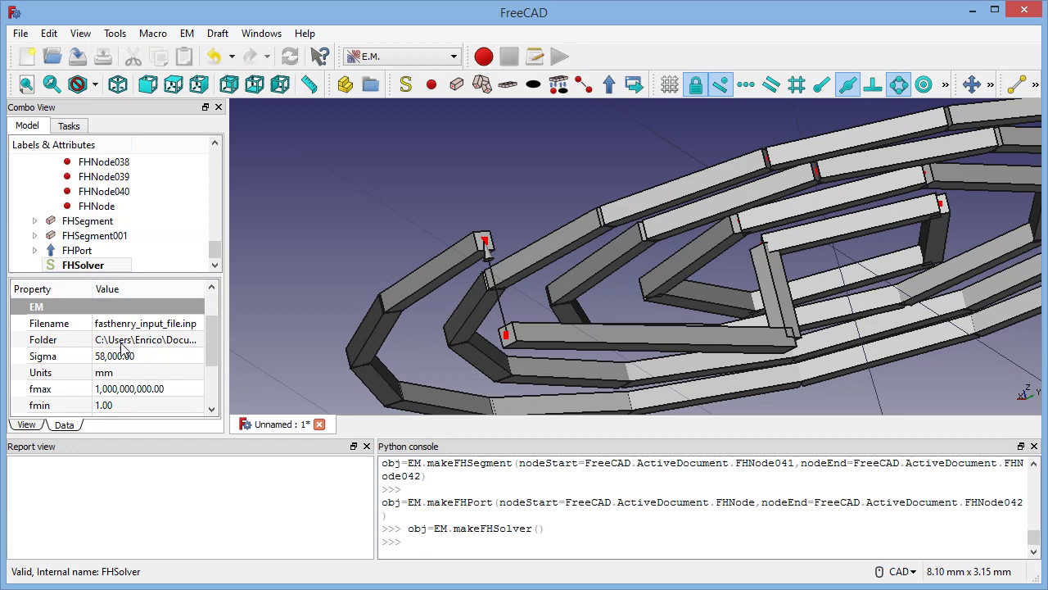
click(155, 341)
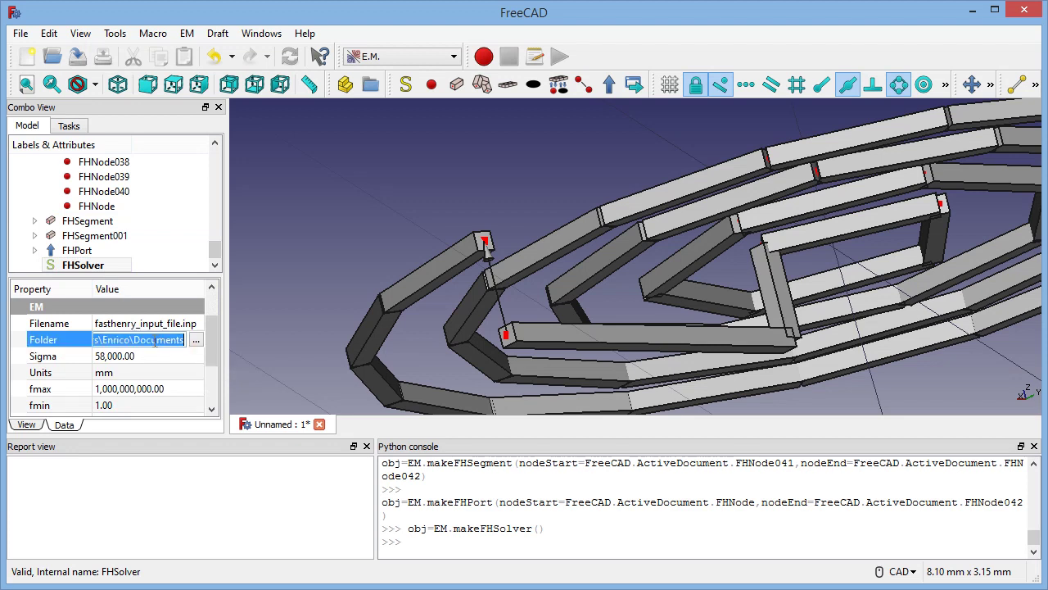
click(102, 326)
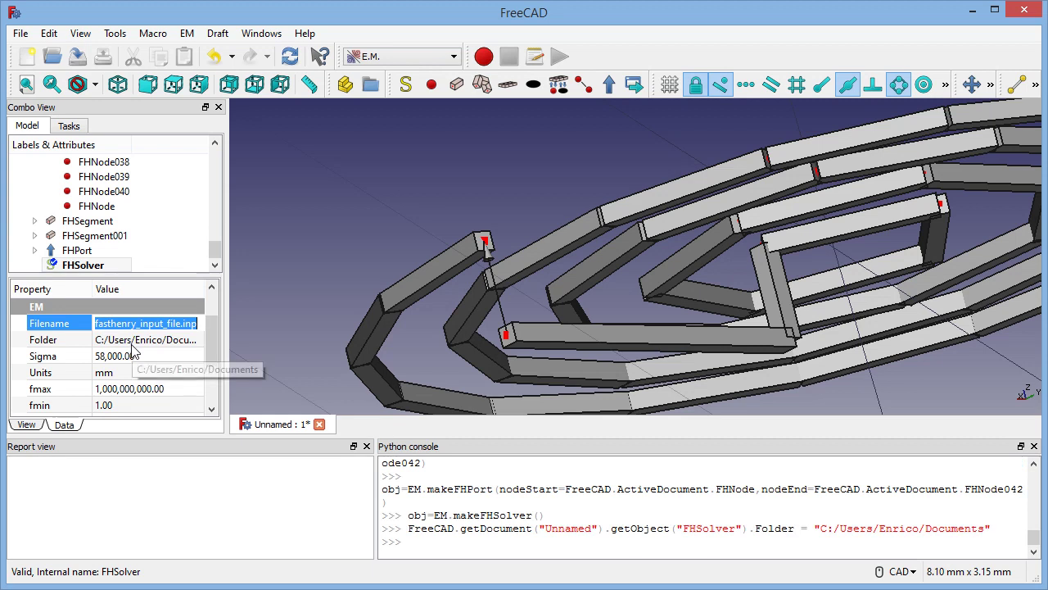
click(209, 345)
drag(210, 346, 212, 377)
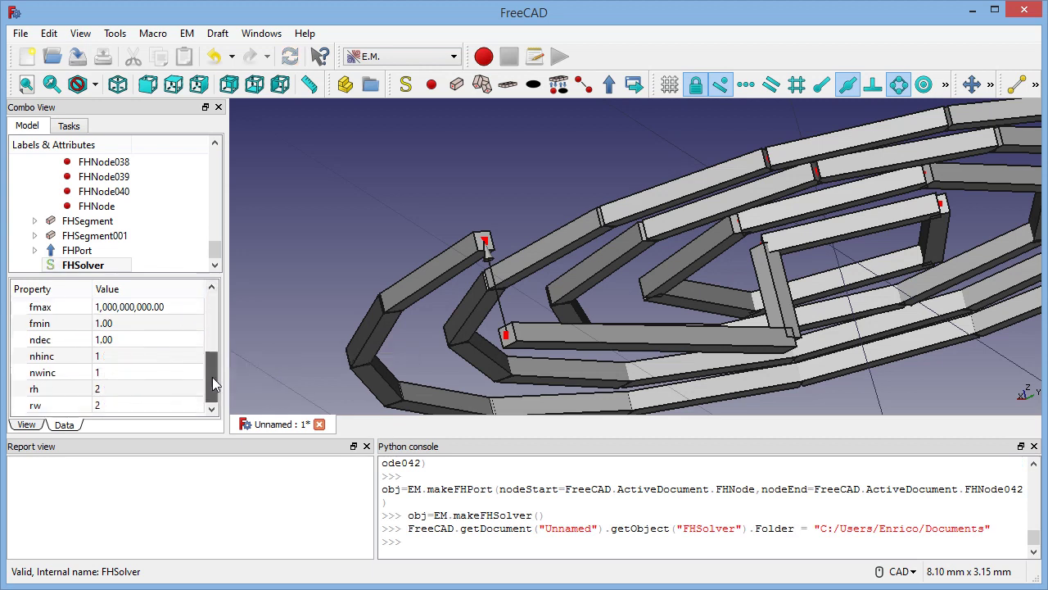
Step: Set nhinc and nwinc to 5 and export fasthenry_input_file.inp
click(111, 363)
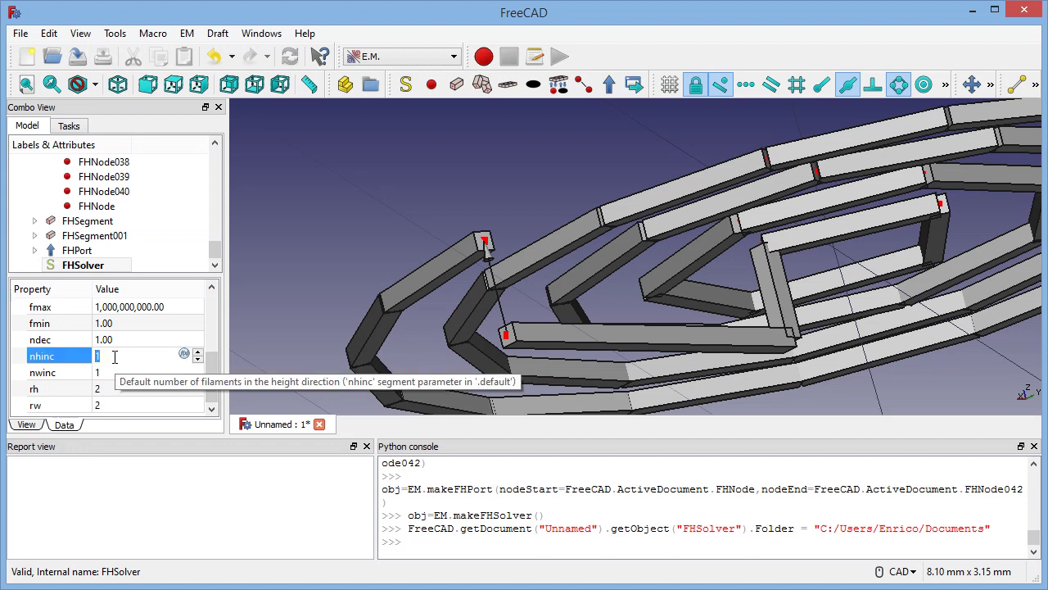
text(5)
key(Return)
click(107, 370)
text(5)
key(Return)
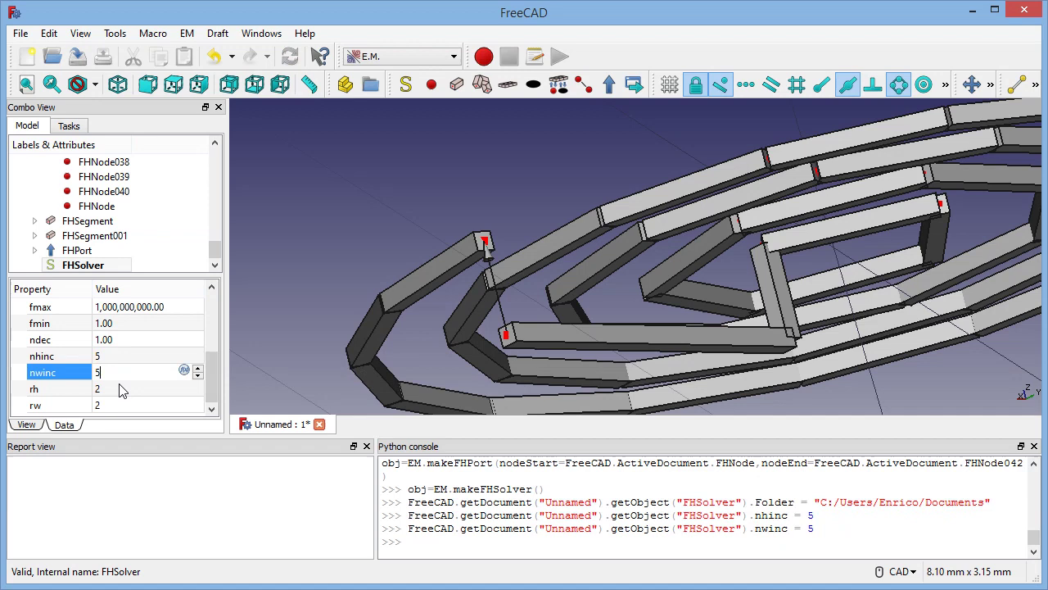
click(129, 361)
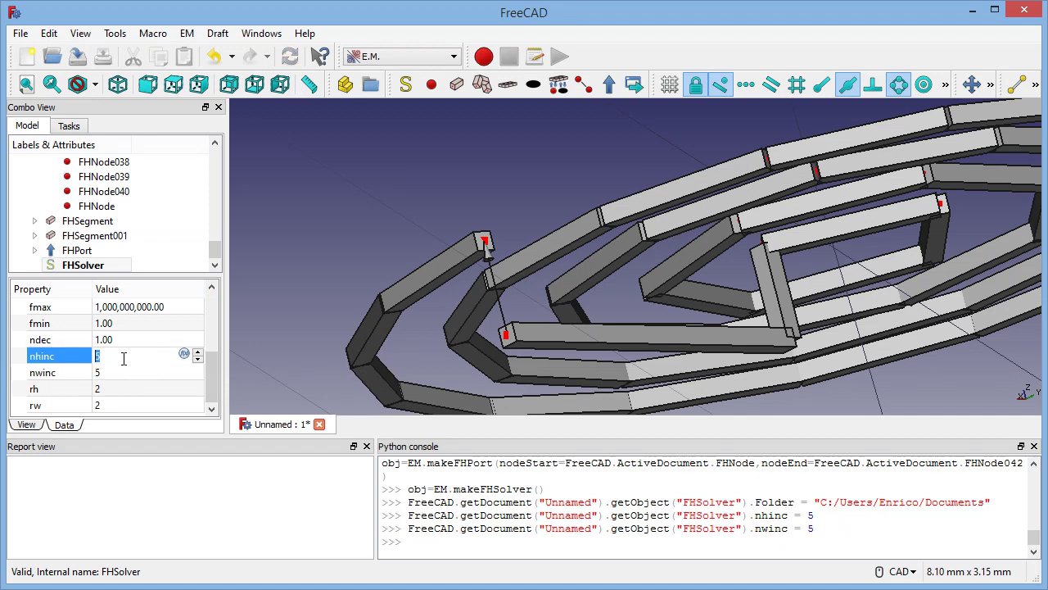
scroll(211, 361, up, 3)
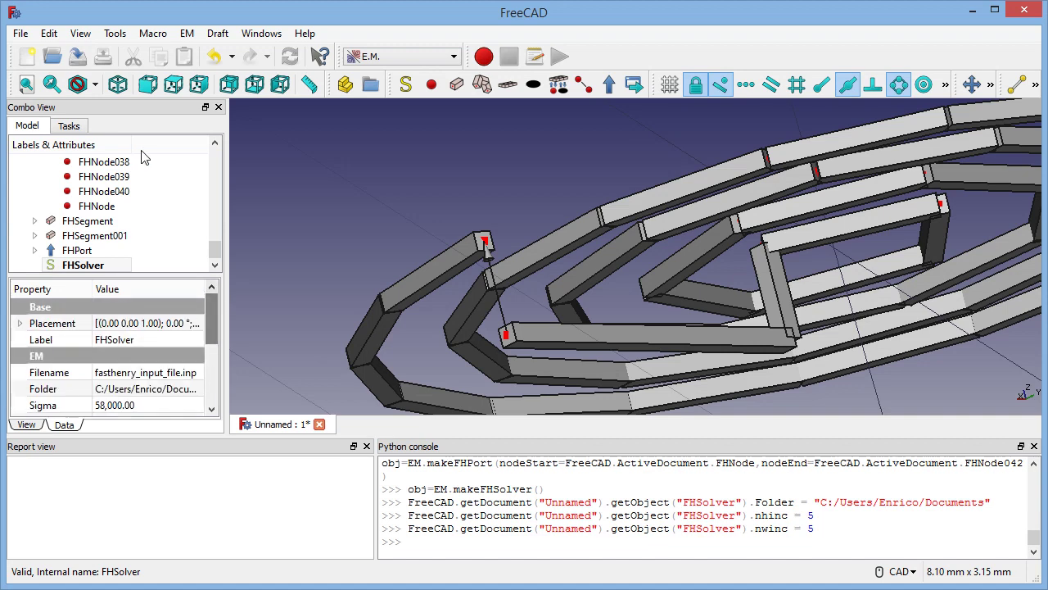
click(634, 84)
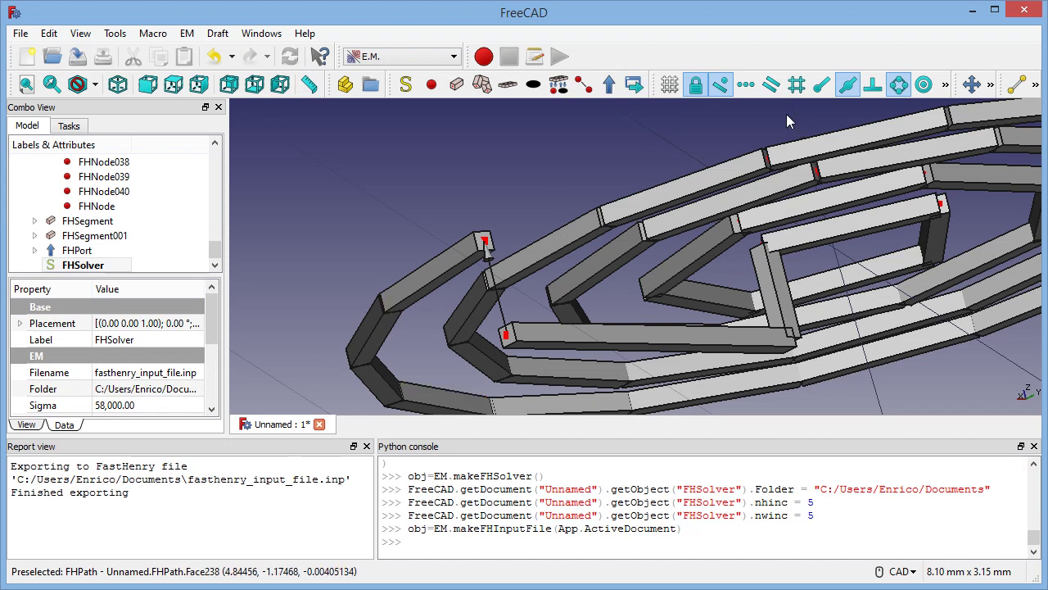
Step: Re-export the FastHenry input file fasthenry_input_file.inp and confirm overwriting the existing copy
click(635, 84)
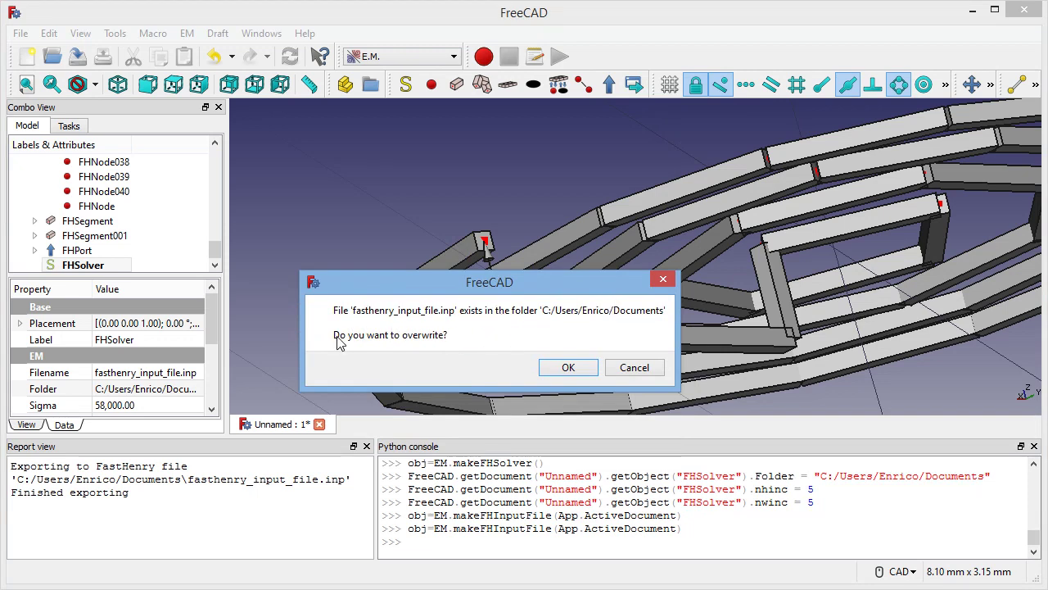
click(572, 374)
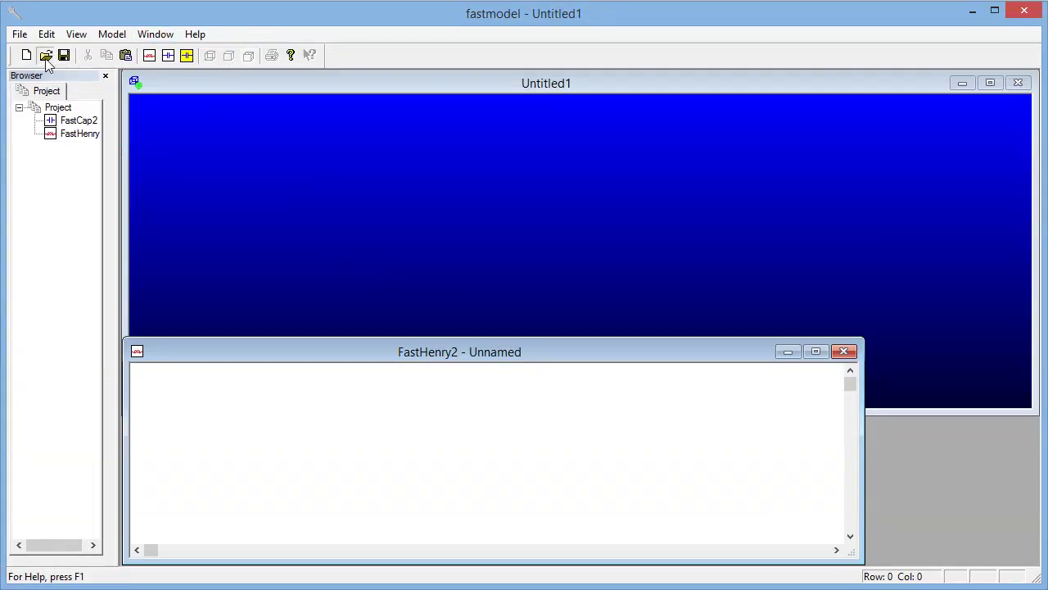
Step: Open fasthenry_input_file.inp in FastModel and orbit the spiral to an oblique view
click(46, 56)
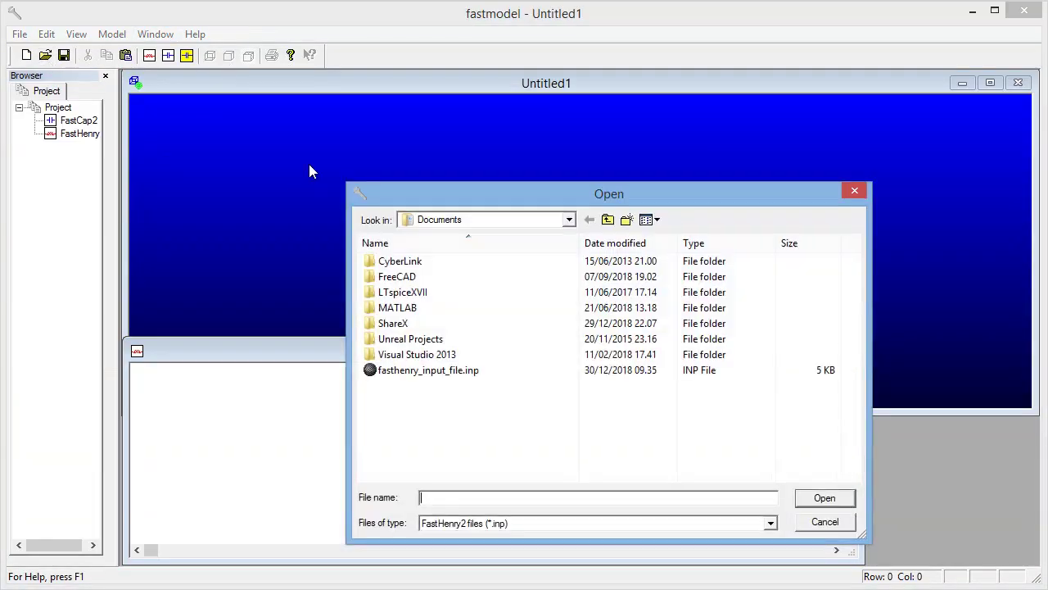
double_click(467, 373)
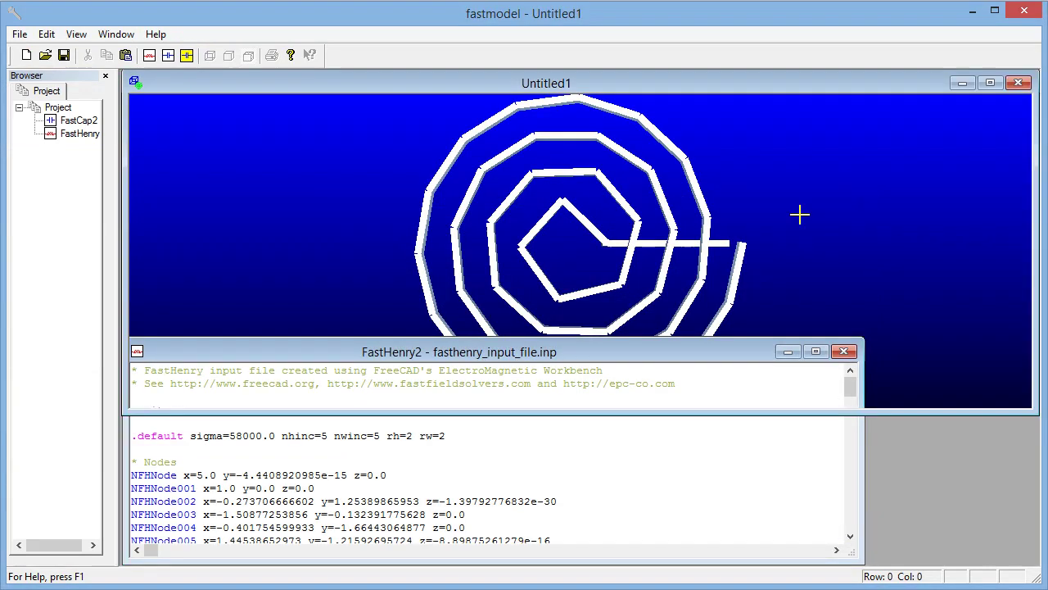
drag(808, 225, 768, 204)
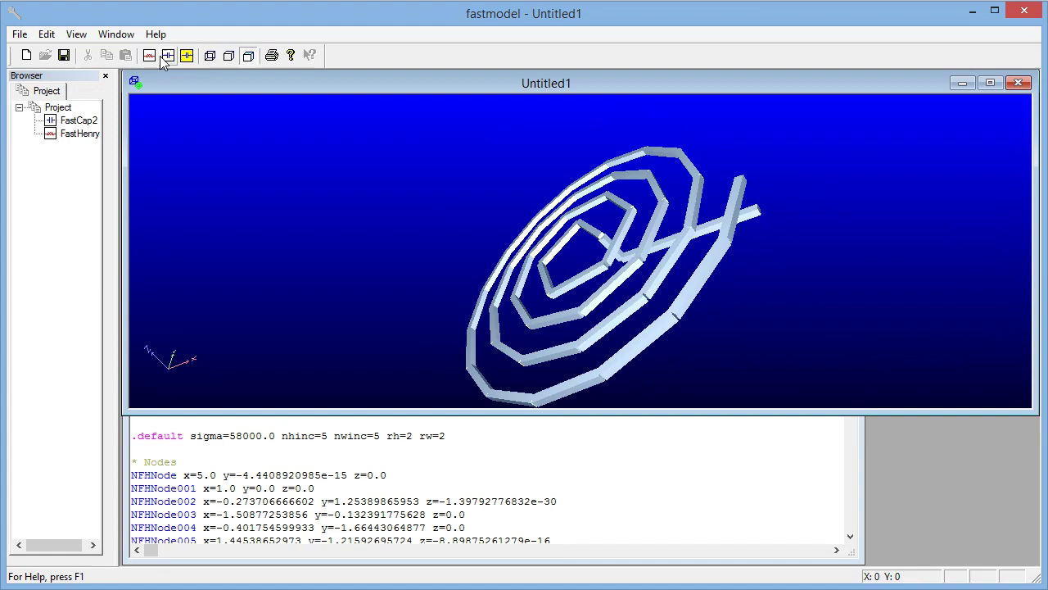
Step: Run the FastHenry2 simulation on the loaded spiral, then minimize the FastHenry2 window
click(167, 56)
click(562, 556)
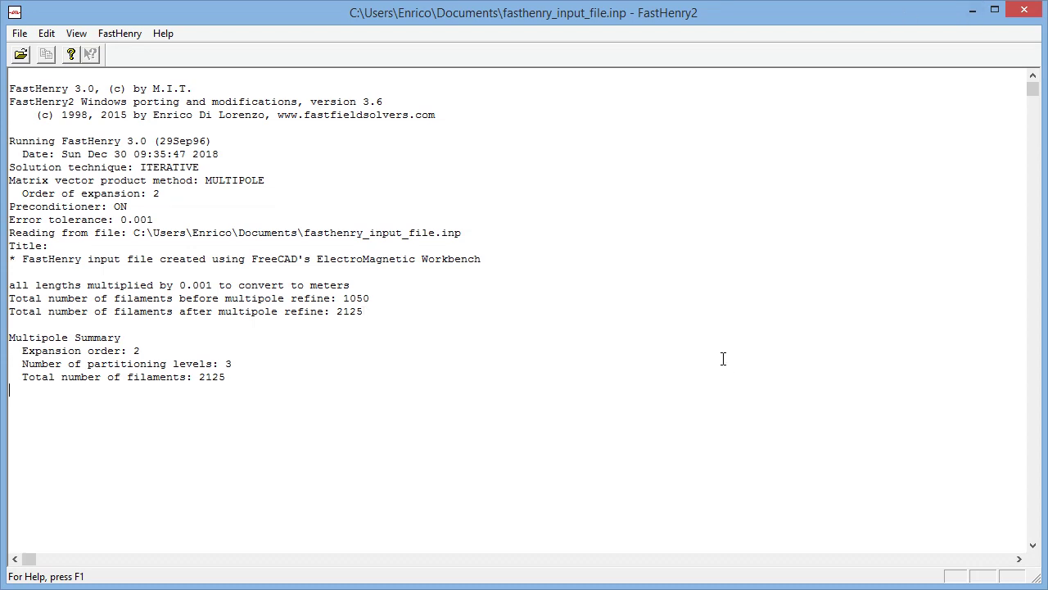
click(972, 10)
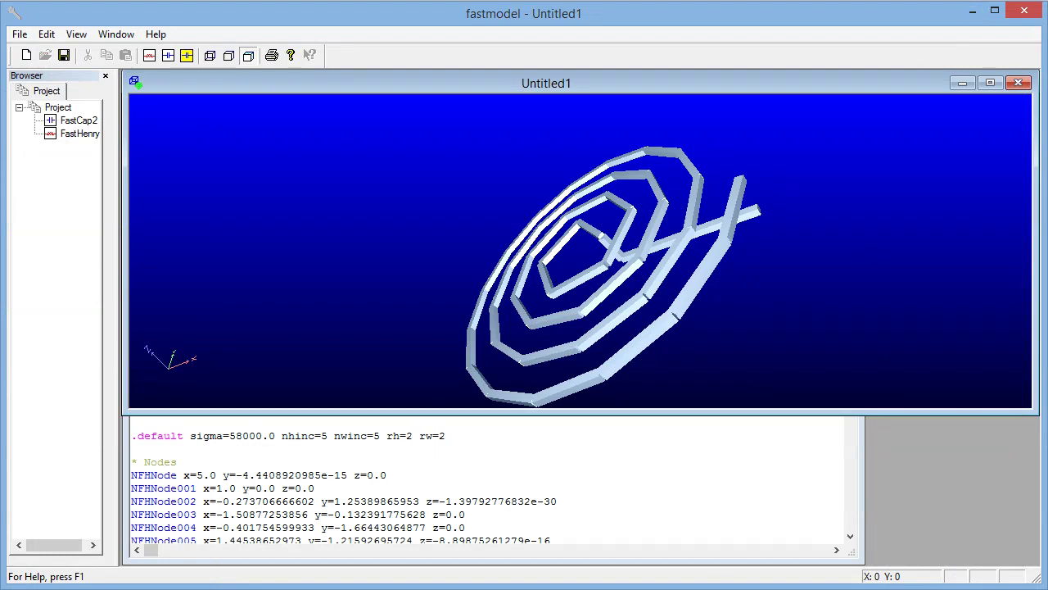
Step: Return to FreeCAD and Save As spiral_inductor.FCStd in the Documents folder
click(972, 10)
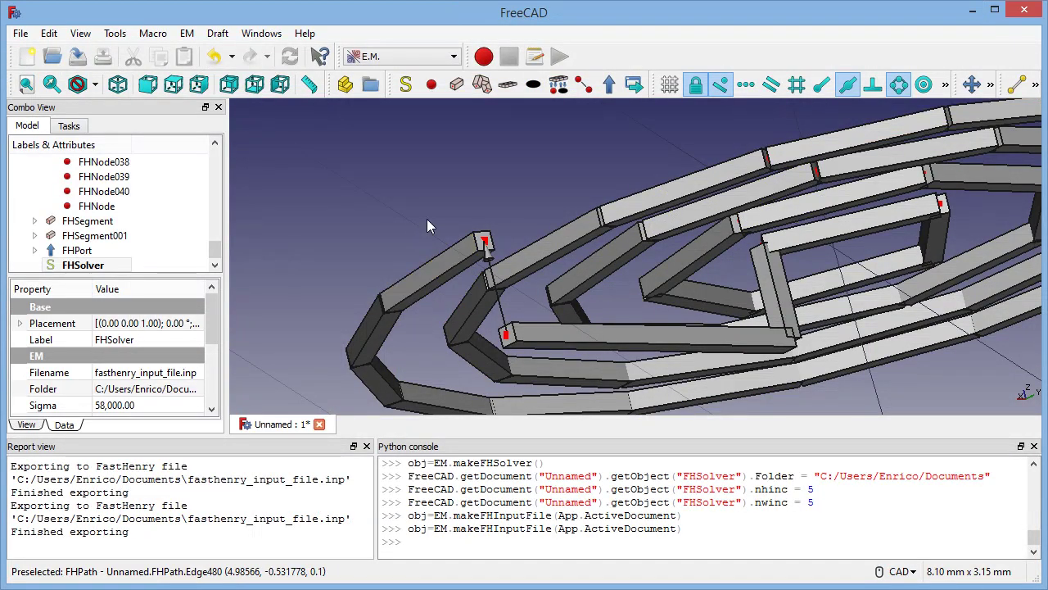
click(23, 35)
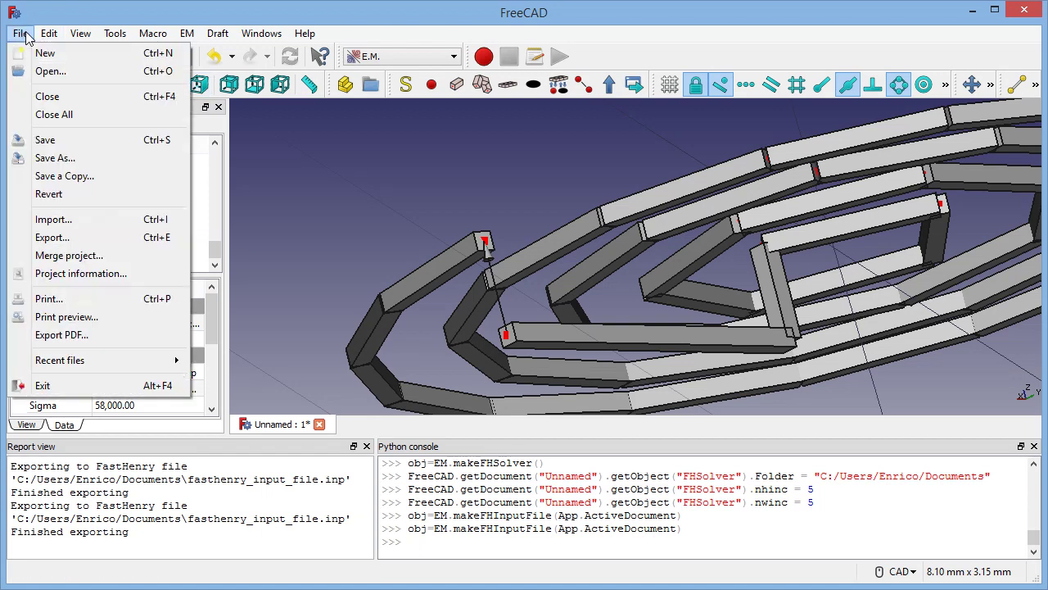
click(49, 158)
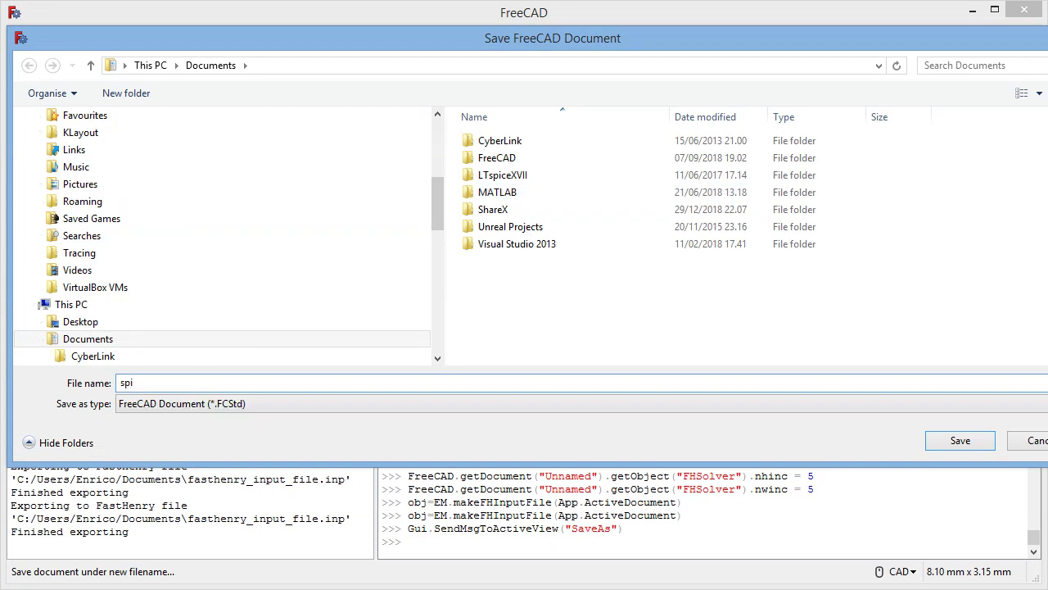
text(spiral_inductor)
click(959, 439)
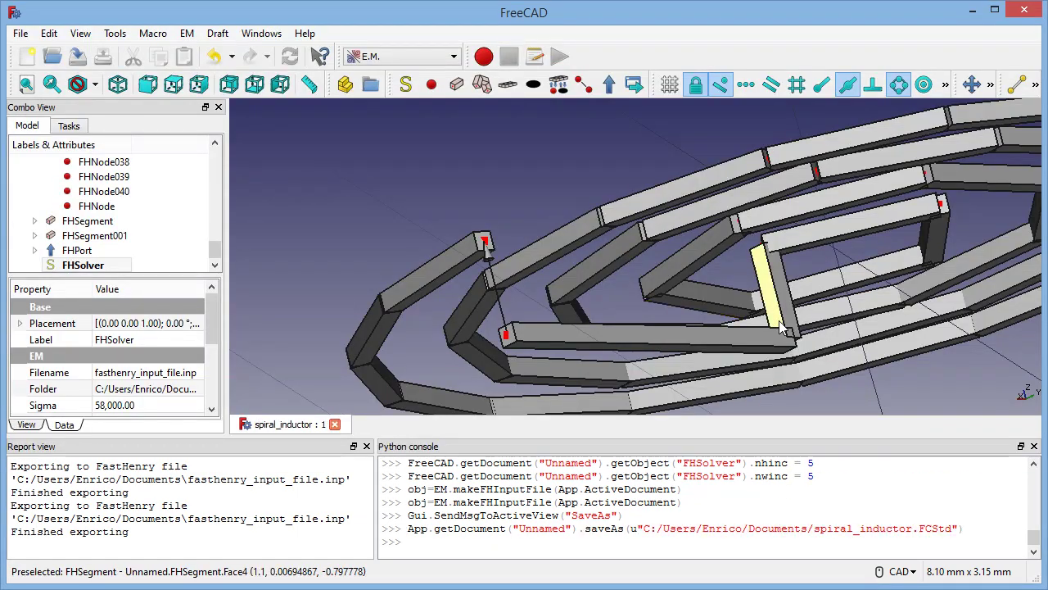
Step: Change the FHPath Discr property from 40 to 60 in the Data tab, recentring the coil view
scroll(782, 327, up, 3)
scroll(782, 328, down, 8)
middle_drag(794, 260, 827, 266)
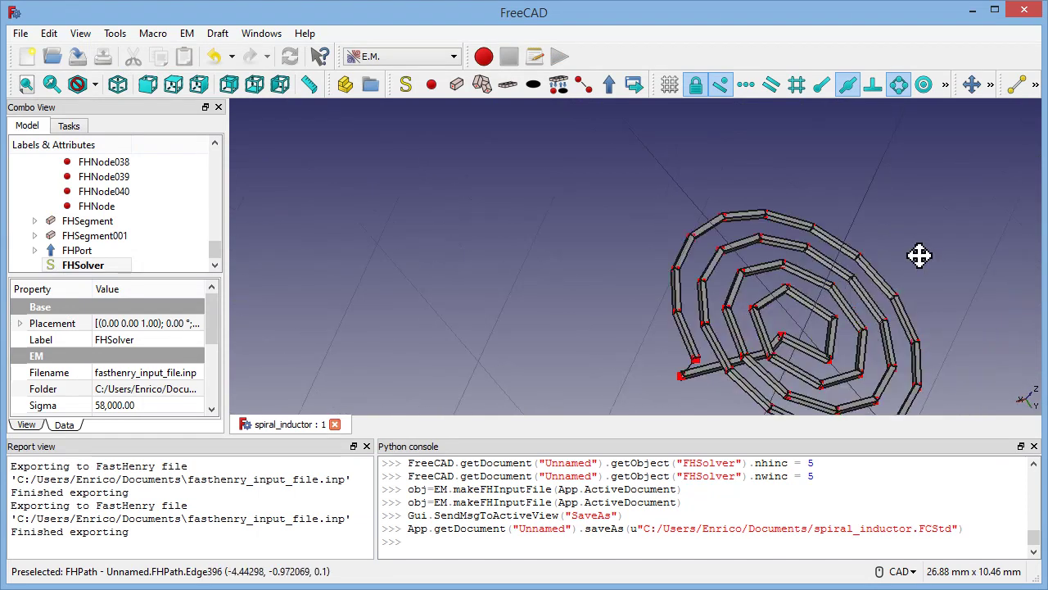
middle_drag(918, 256, 747, 227)
scroll(747, 228, up, 1)
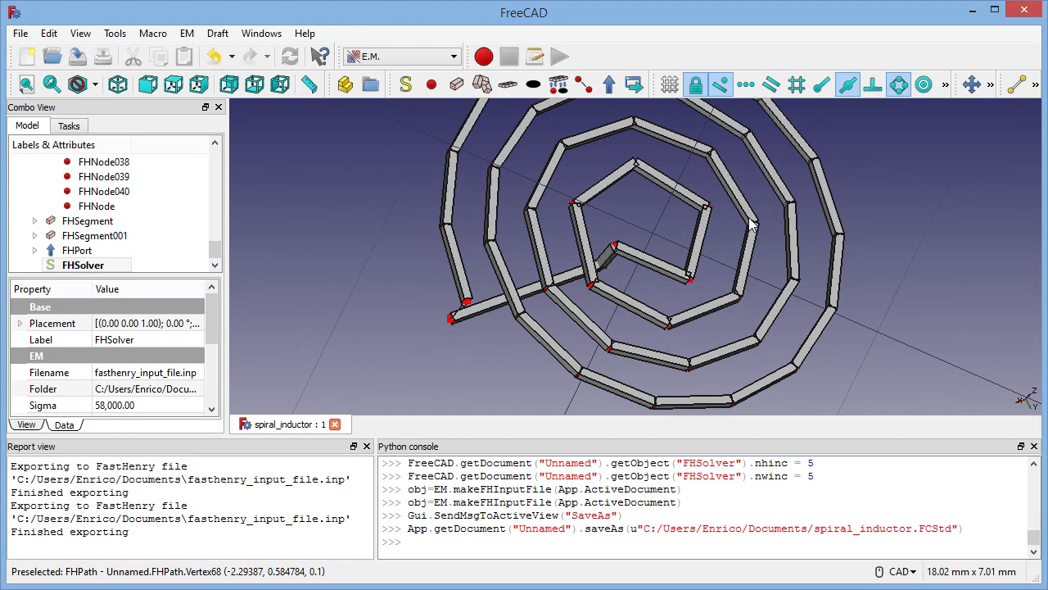
scroll(747, 228, down, 1)
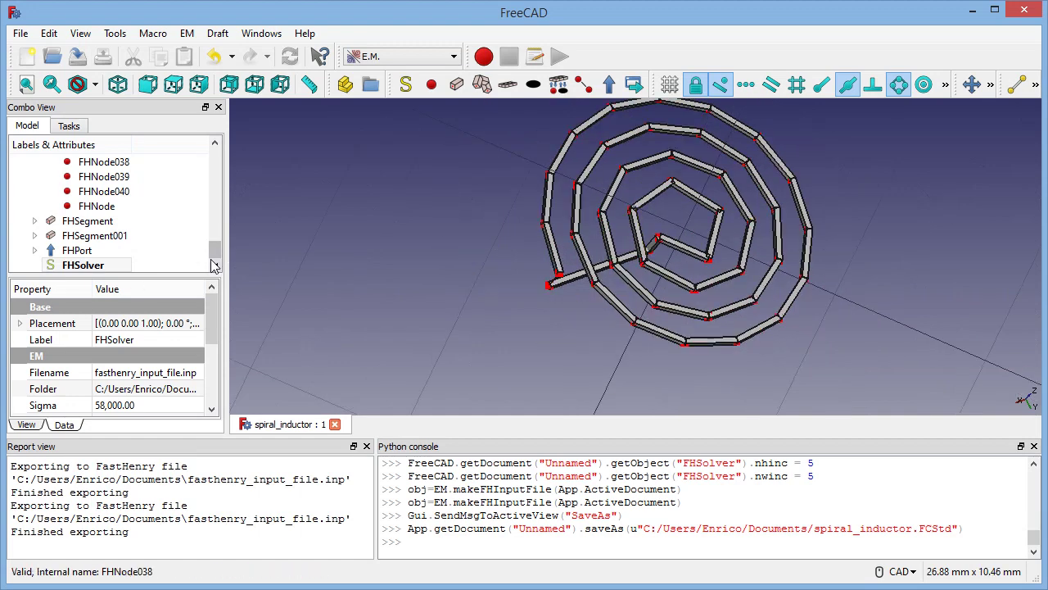
drag(213, 250, 209, 155)
click(92, 192)
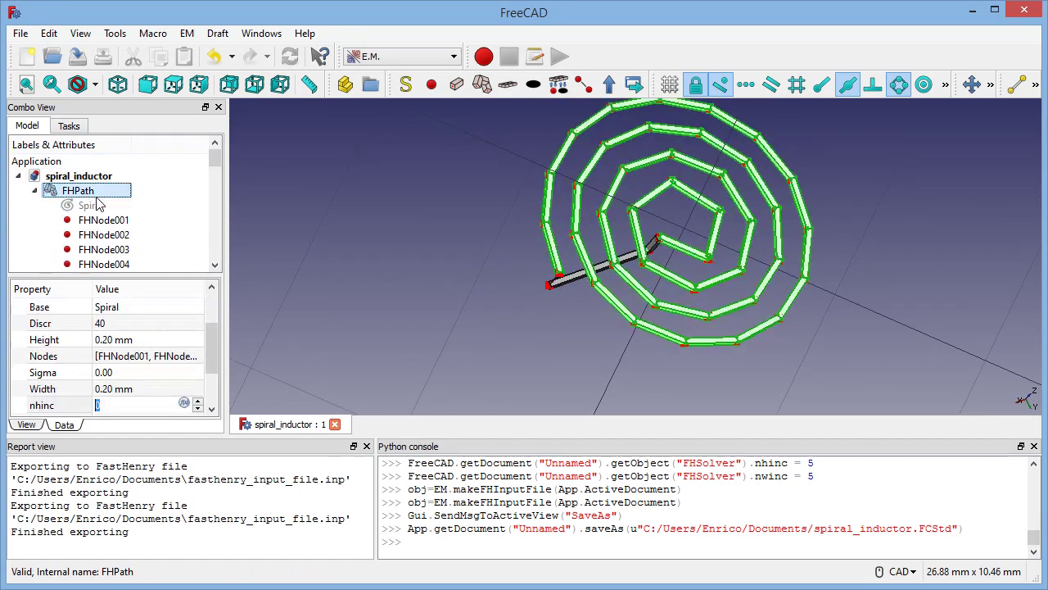
click(107, 325)
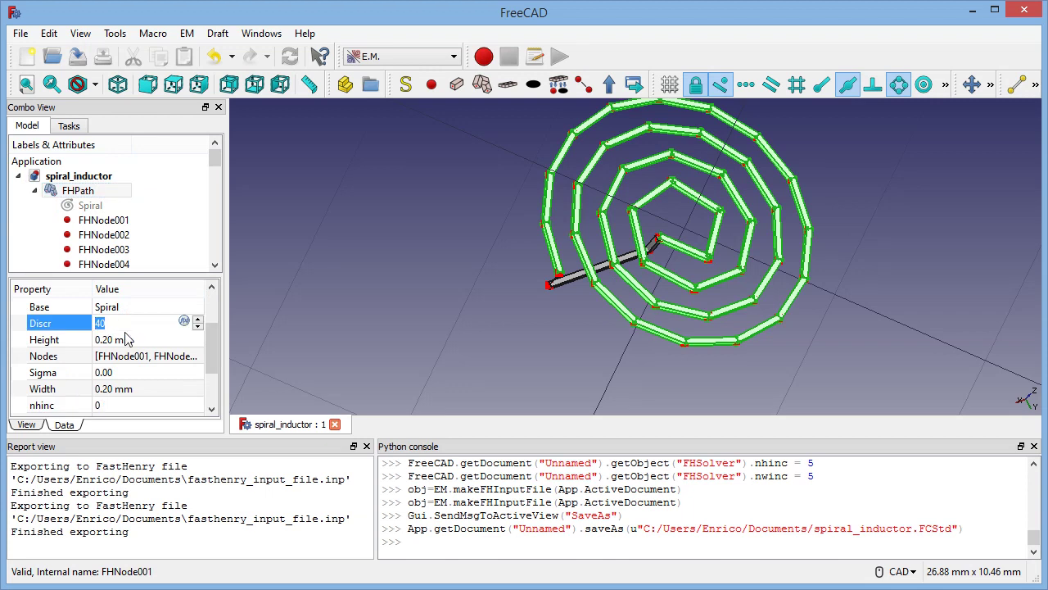
text(60)
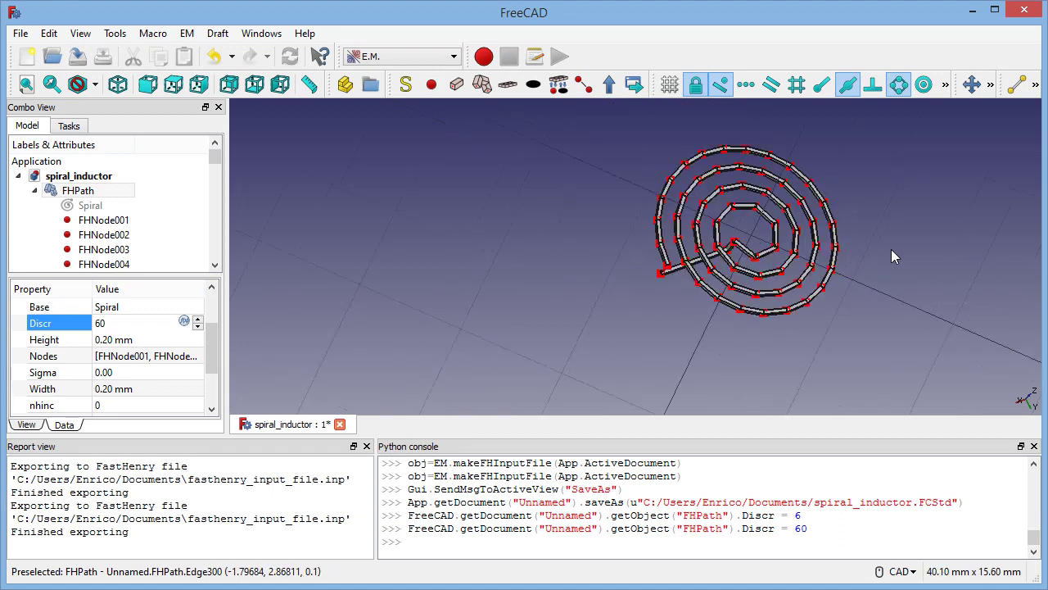
middle_drag(891, 249, 843, 297)
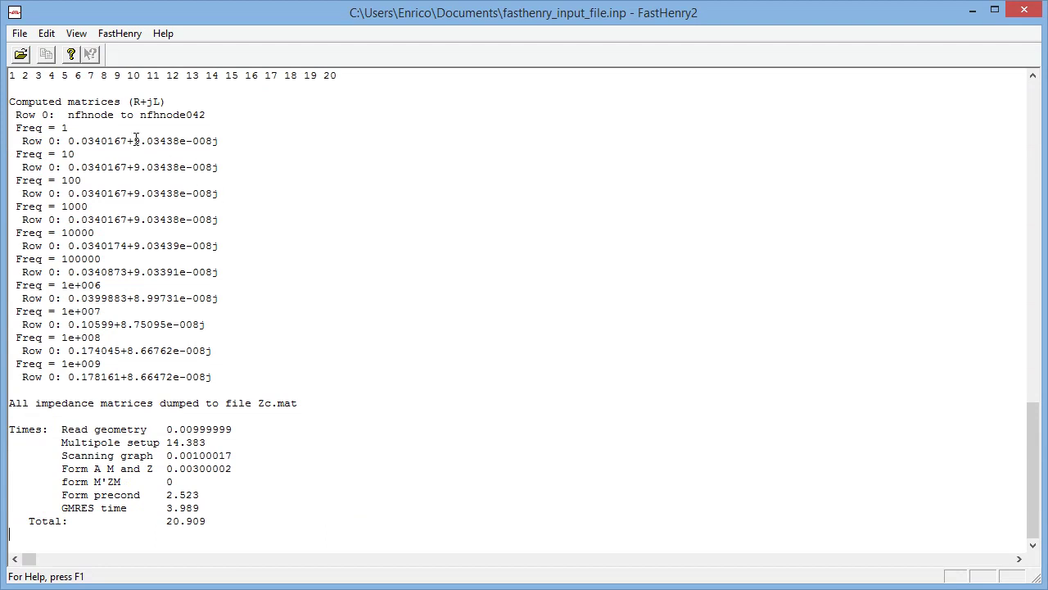
Step: Select the imaginary (inductance) part of the 1 Hz result in FastHenry2's computed matrices
drag(135, 141, 153, 141)
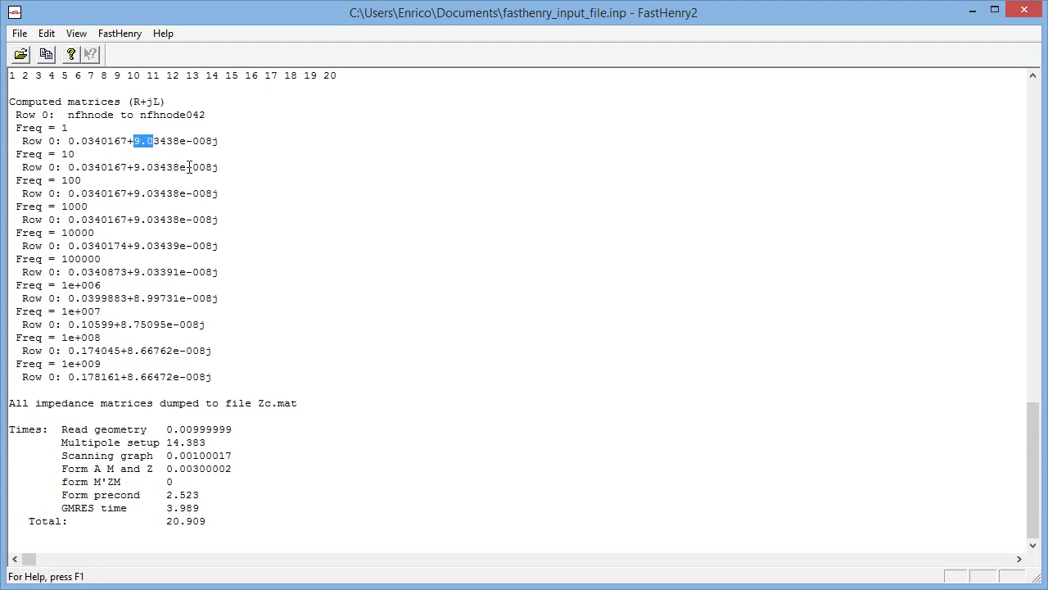